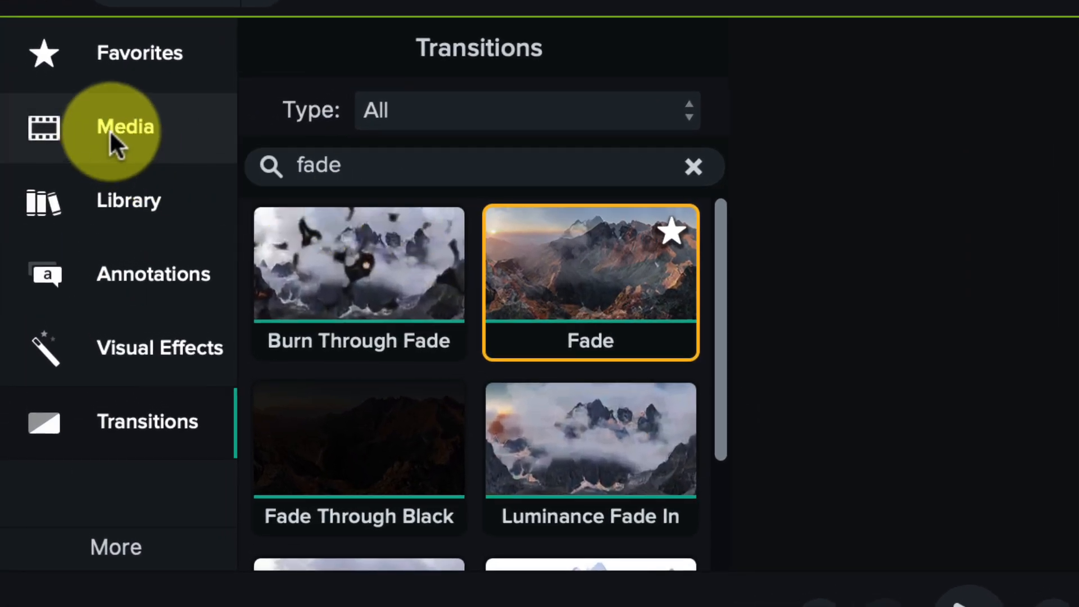
# Add the side shot clip from the media bin to Track 1, directly after the "Fur Elise" clip
pyautogui.click(109, 129)
pyautogui.scroll(-5, 471, 325)
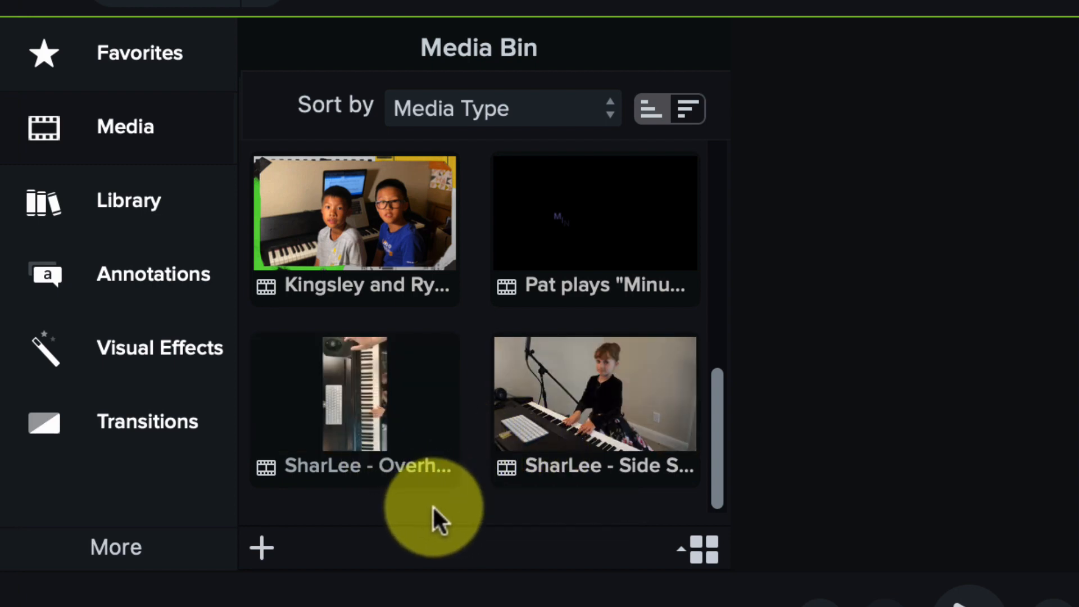
pyautogui.click(586, 419)
pyautogui.moveTo(586, 419); pyautogui.dragTo(968, 494)
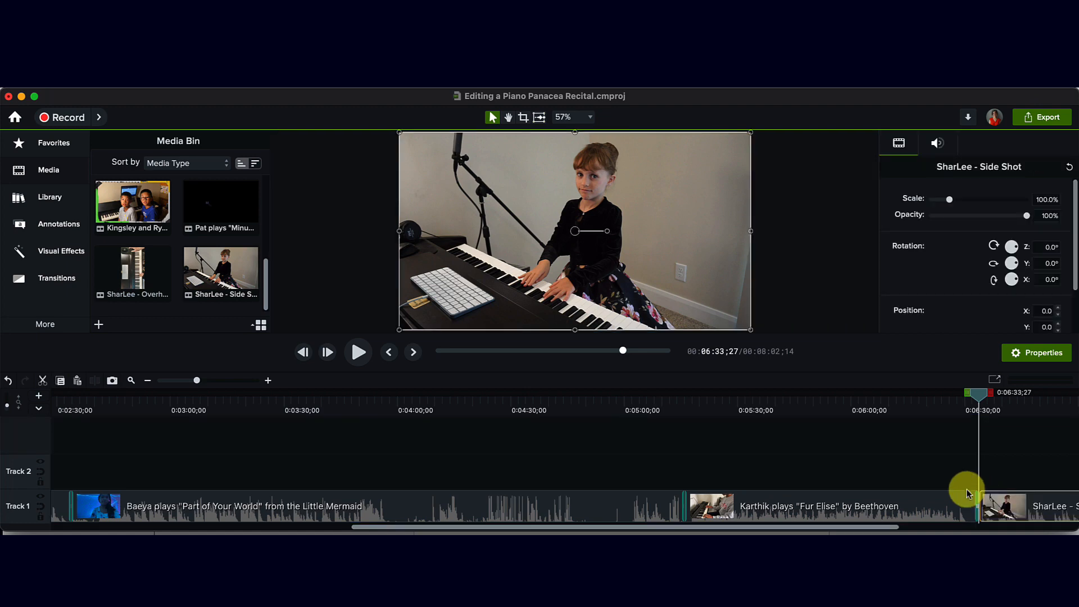
pyautogui.hscroll(5, 950, 486)
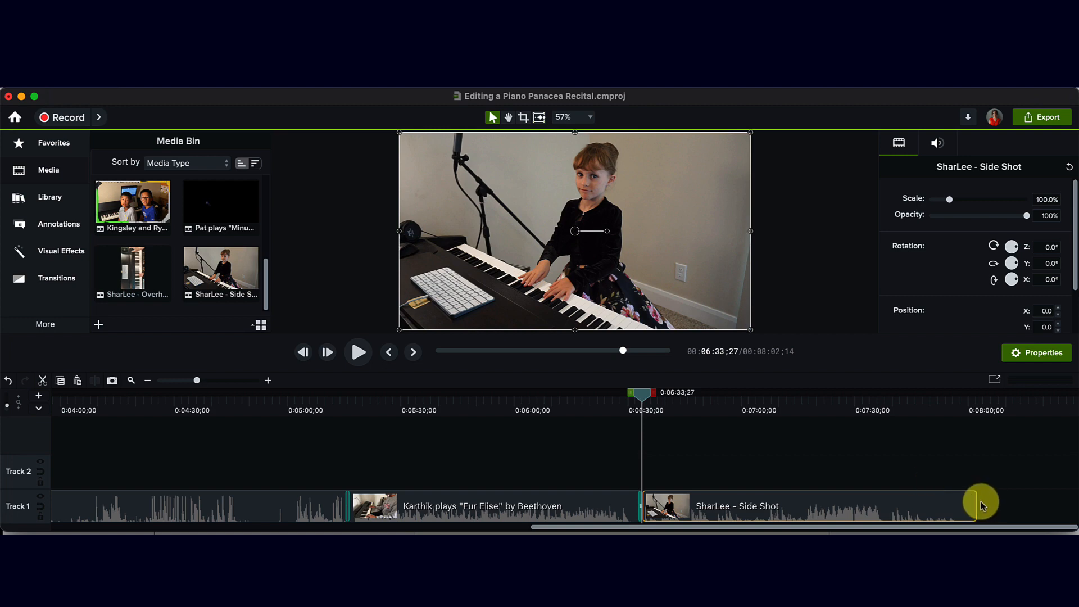
# Place the overhead clip on Track 2 above the start of the side shot clip and play both together
pyautogui.moveTo(133, 269); pyautogui.dragTo(643, 471)
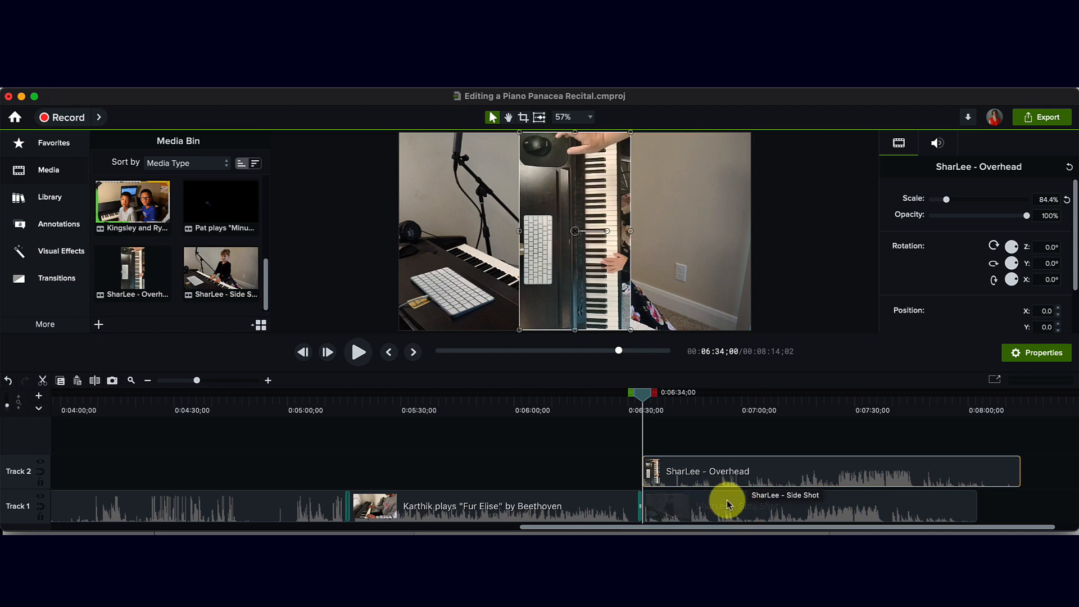
pyautogui.press('space')
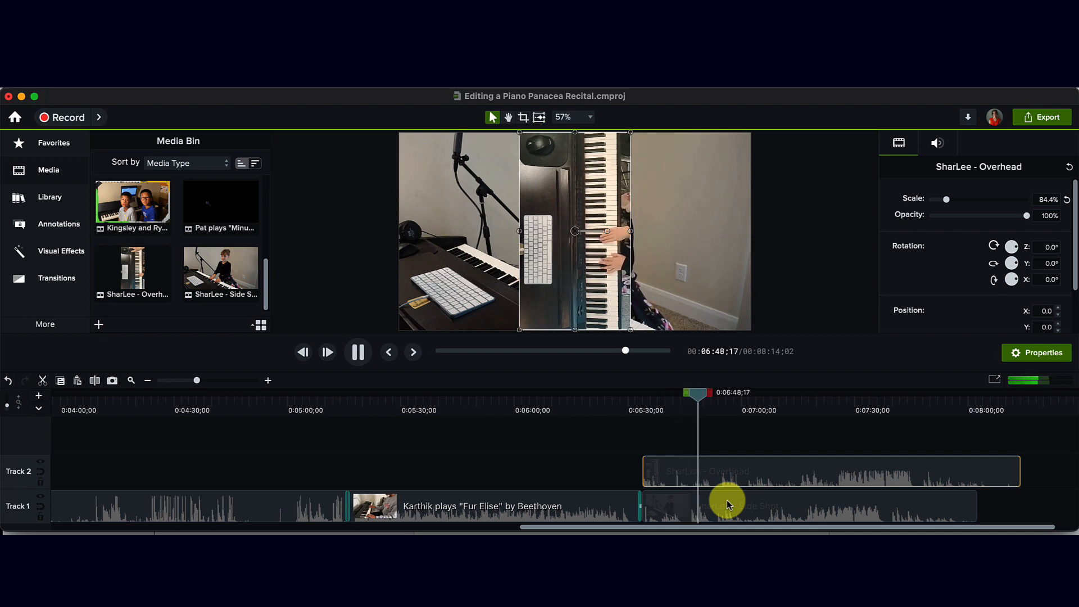
pyautogui.press('space')
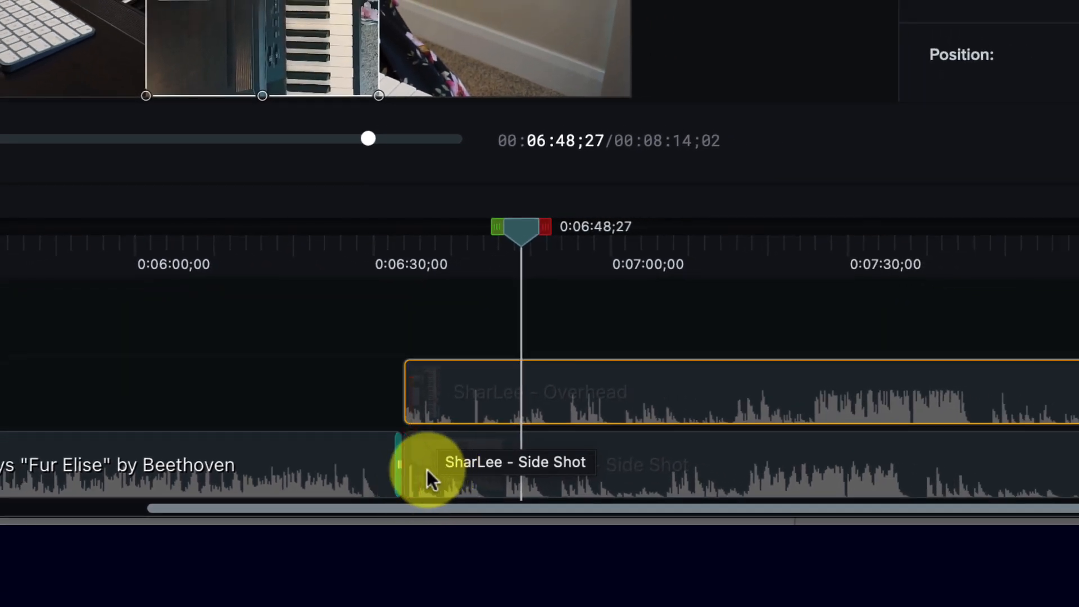
# Shift the side shot clip on Track 1 later so its first audio spike roughly matches the overhead clip's, and play the result
pyautogui.click(428, 470)
pyautogui.moveTo(430, 470); pyautogui.dragTo(493, 464)
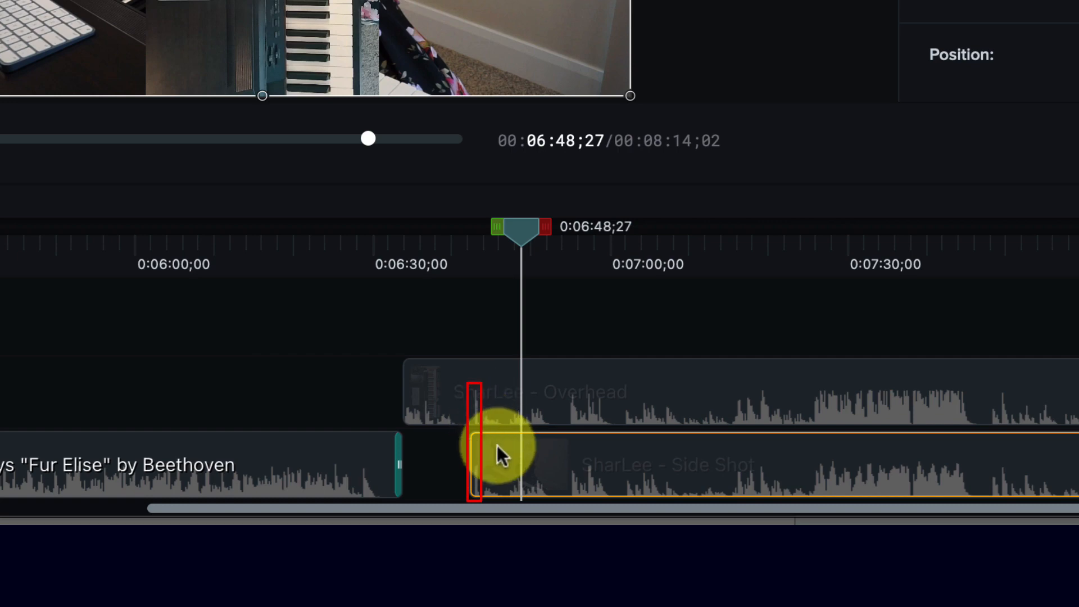
pyautogui.click(459, 255)
pyautogui.press('space')
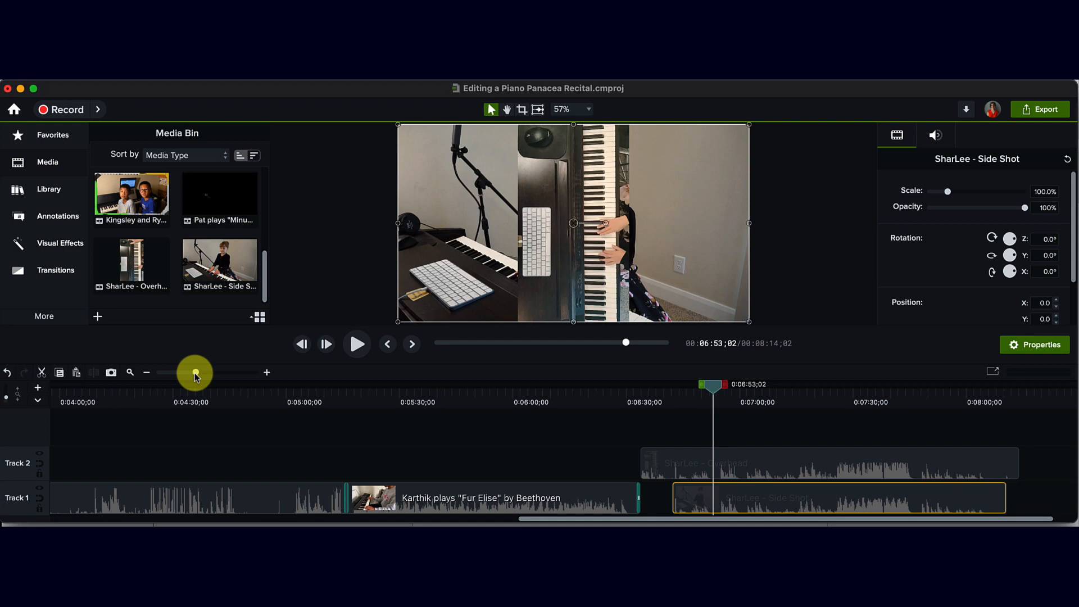
# Fine-align the overhead clip with the side shot clip at their shared audio spike and put the playhead there at 0:06:43;06
pyautogui.moveTo(194, 373); pyautogui.dragTo(221, 379)
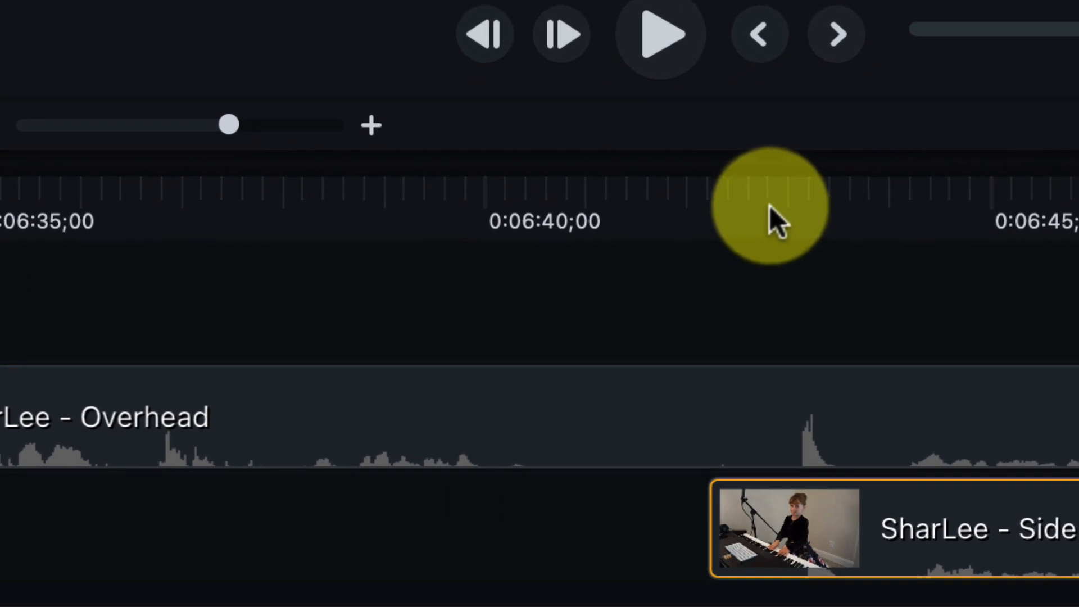
pyautogui.click(772, 224)
pyautogui.moveTo(772, 225); pyautogui.dragTo(798, 231)
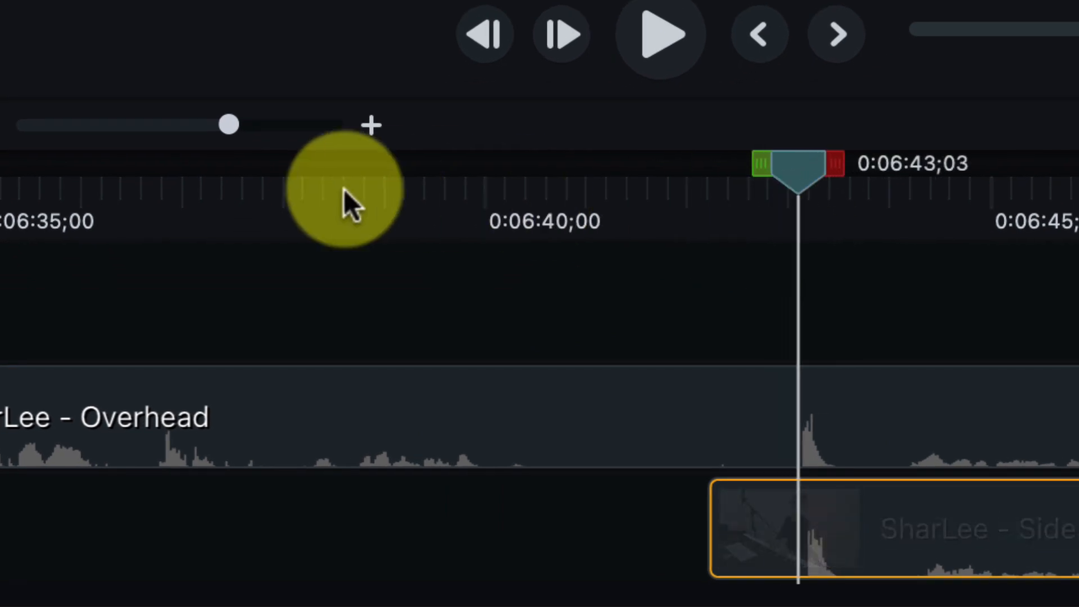
pyautogui.moveTo(228, 124); pyautogui.dragTo(319, 133)
pyautogui.moveTo(329, 133); pyautogui.dragTo(341, 133)
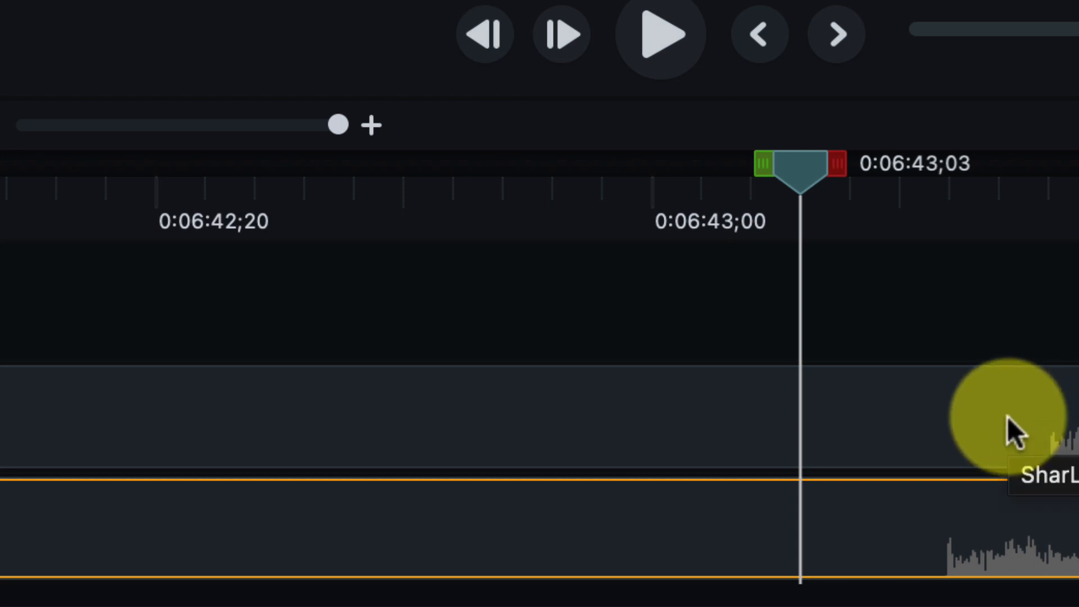
pyautogui.moveTo(1008, 417); pyautogui.dragTo(938, 416)
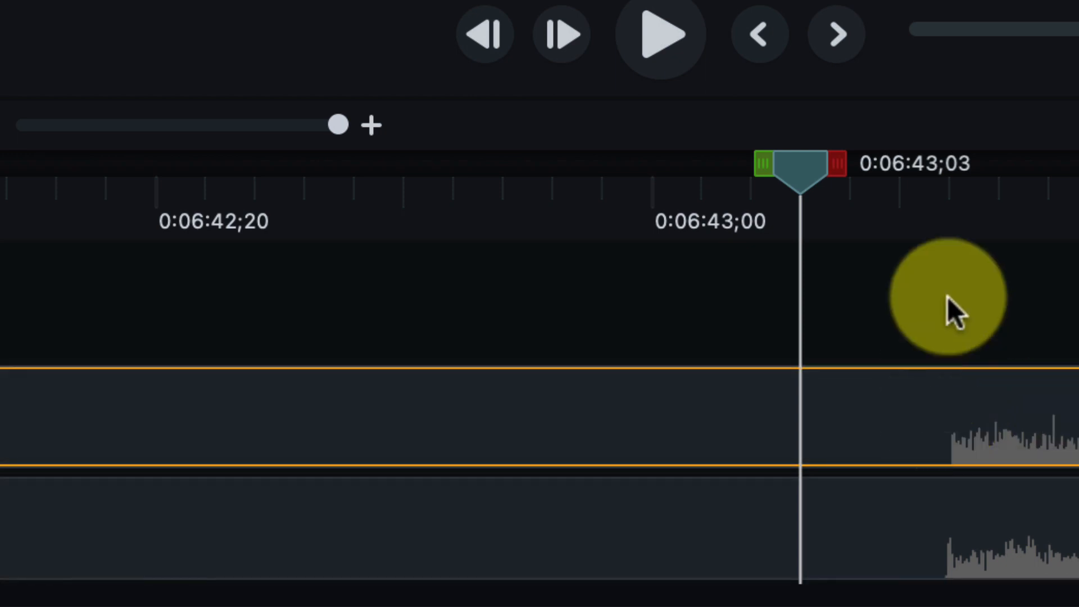
pyautogui.click(923, 191)
pyautogui.click(948, 197)
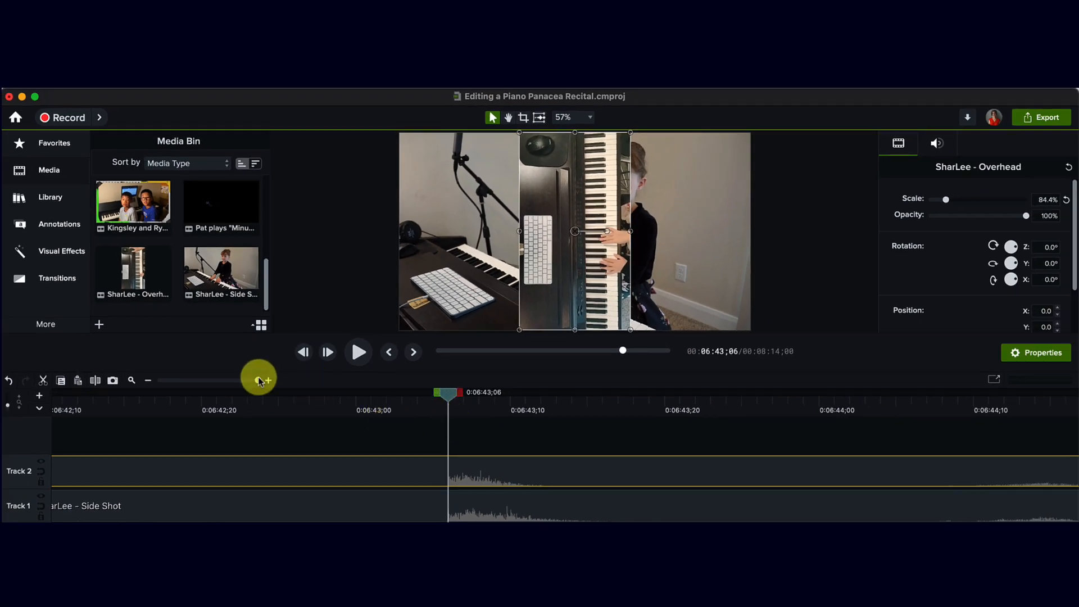
# Play the two aligned clips from the audio spike to check that they are in sync
pyautogui.moveTo(258, 380); pyautogui.dragTo(204, 375)
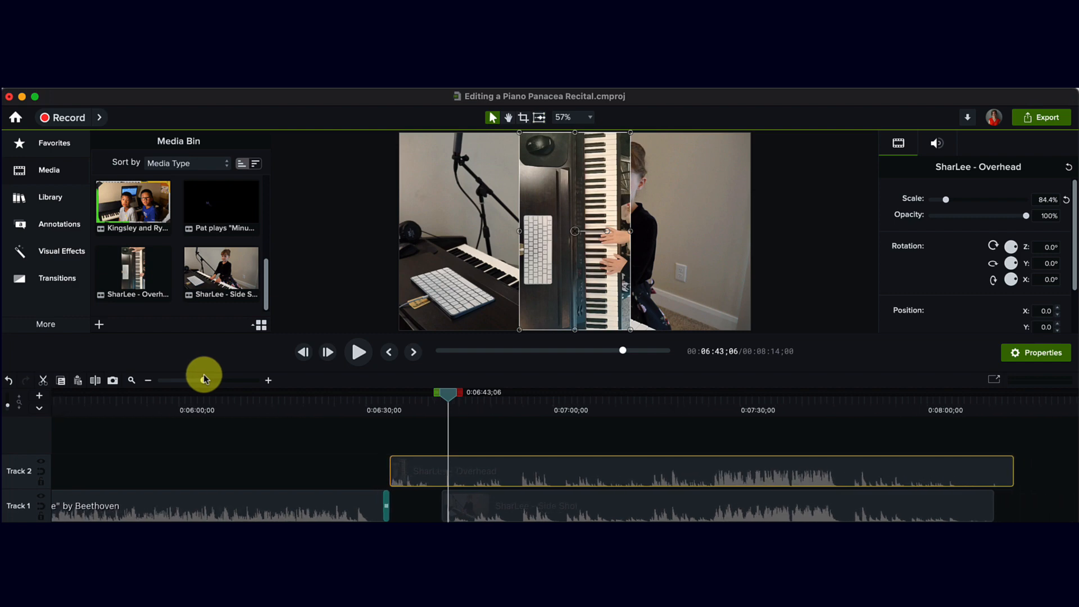
pyautogui.click(446, 393)
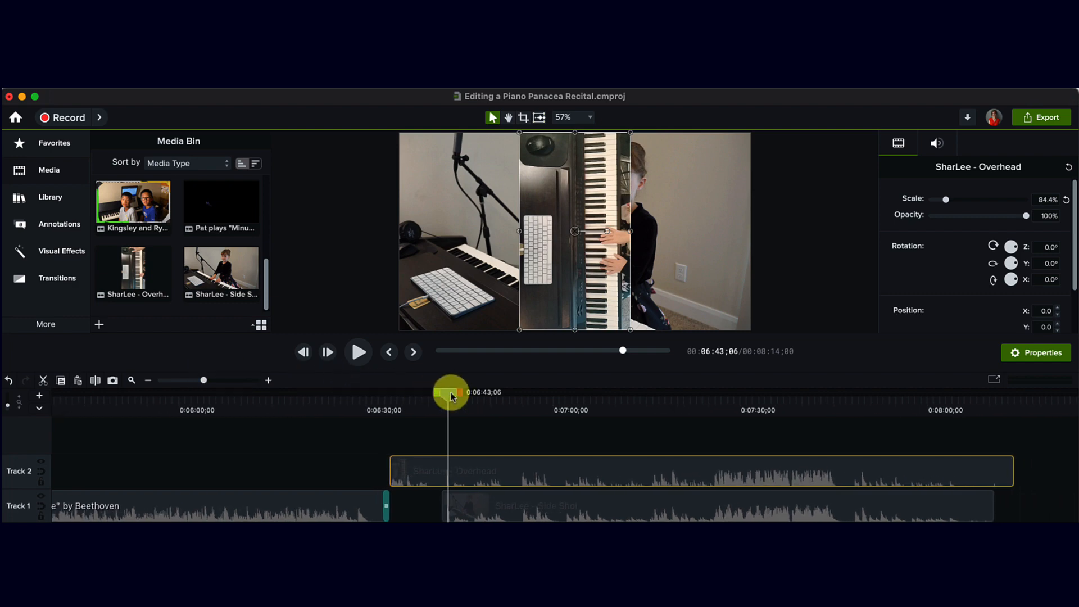
pyautogui.press('space')
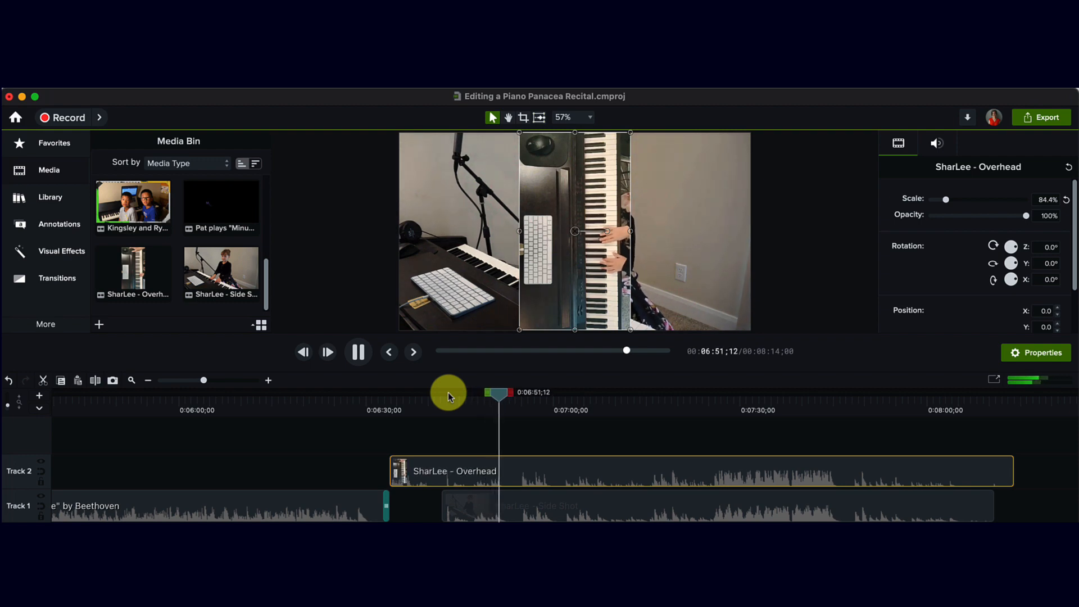
pyautogui.press('space')
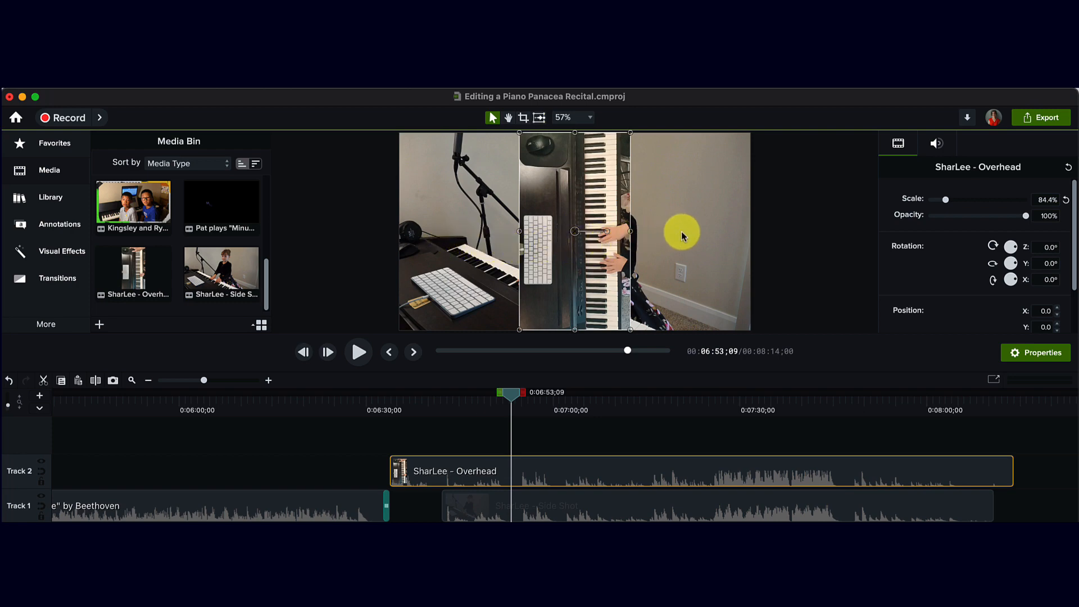
# Rotate the overhead clip to -90° and scale it to 150% so it fills the canvas
pyautogui.moveTo(575, 231); pyautogui.dragTo(455, 231)
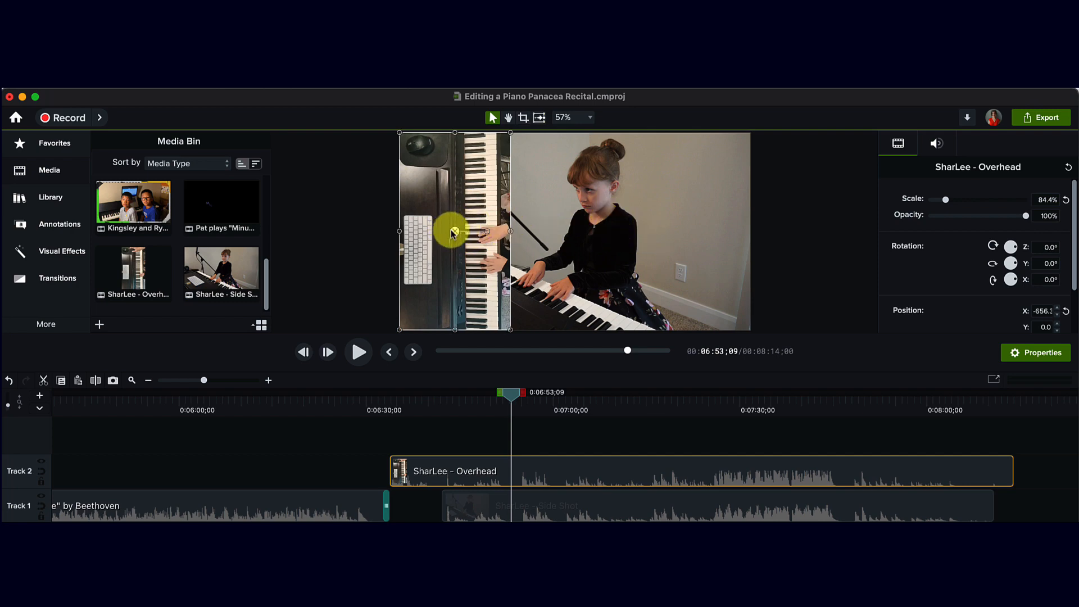
pyautogui.moveTo(454, 231); pyautogui.dragTo(582, 231)
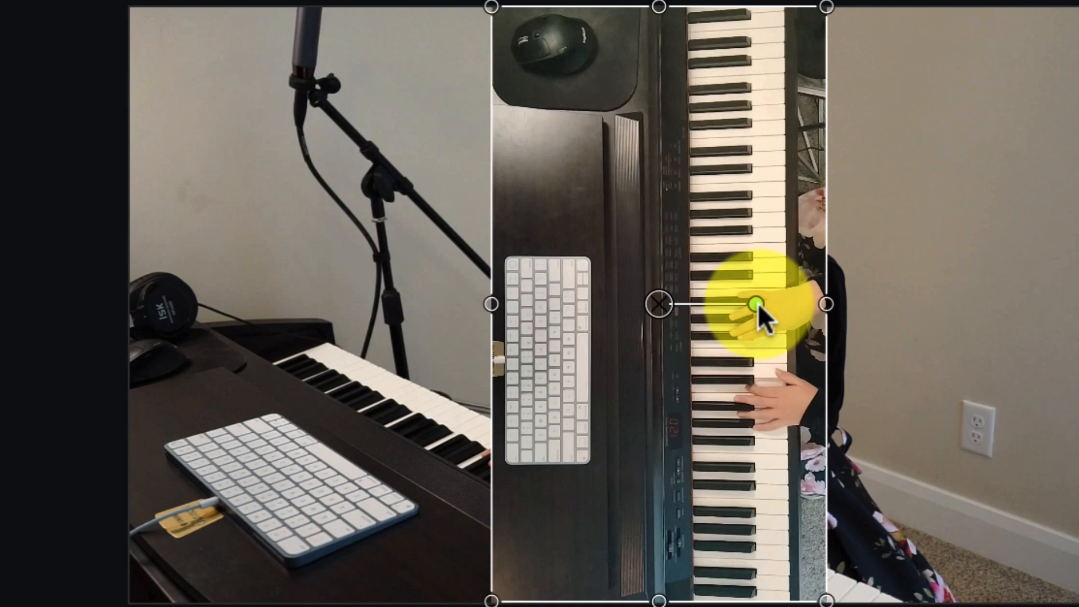
pyautogui.moveTo(757, 315); pyautogui.dragTo(661, 367)
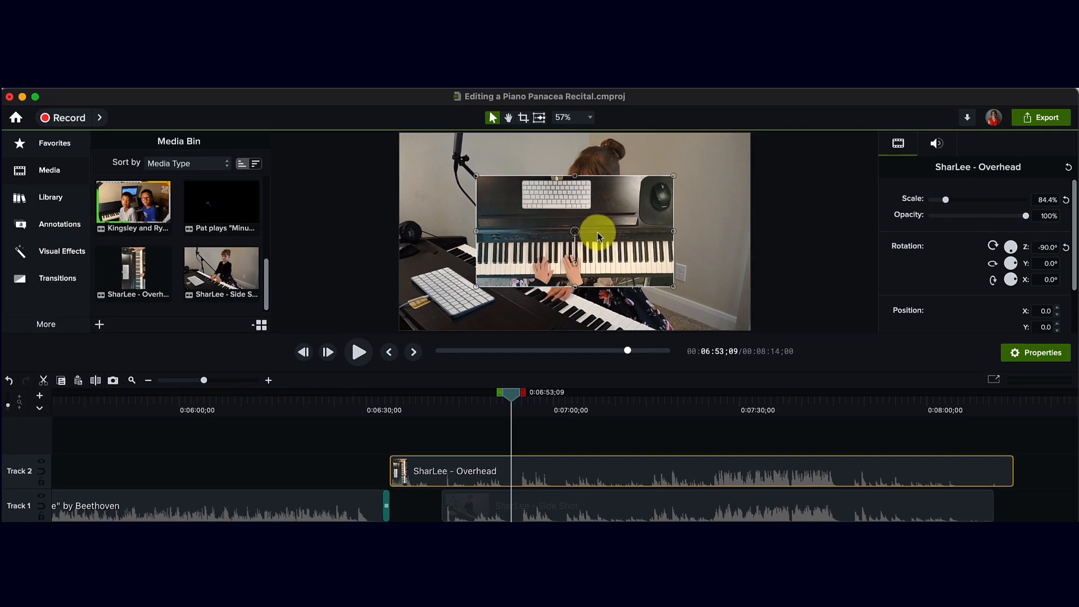
pyautogui.moveTo(599, 242); pyautogui.dragTo(521, 194)
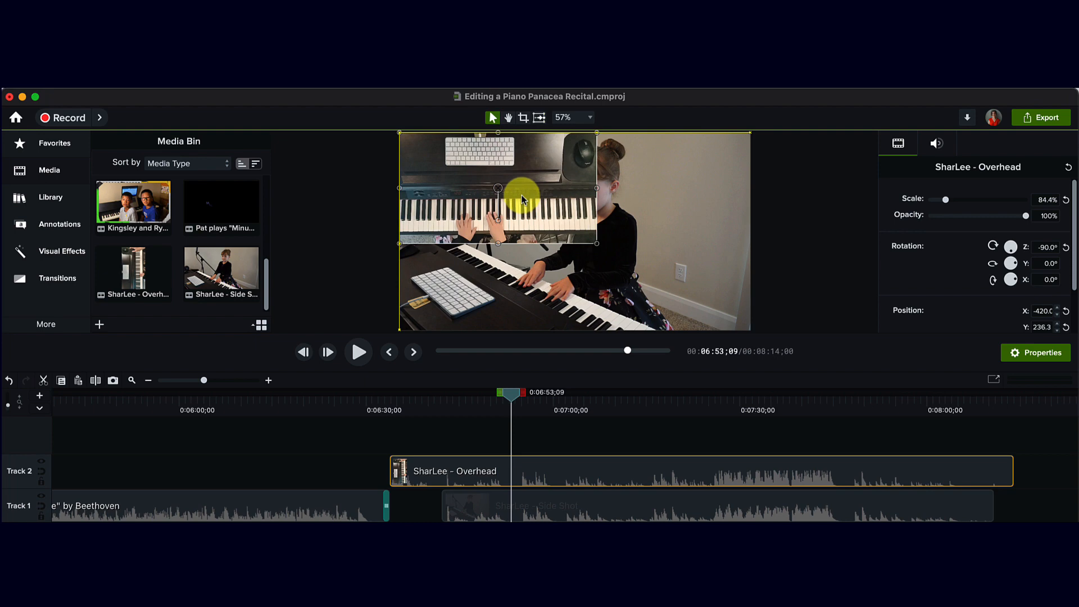
pyautogui.moveTo(597, 244); pyautogui.dragTo(749, 259)
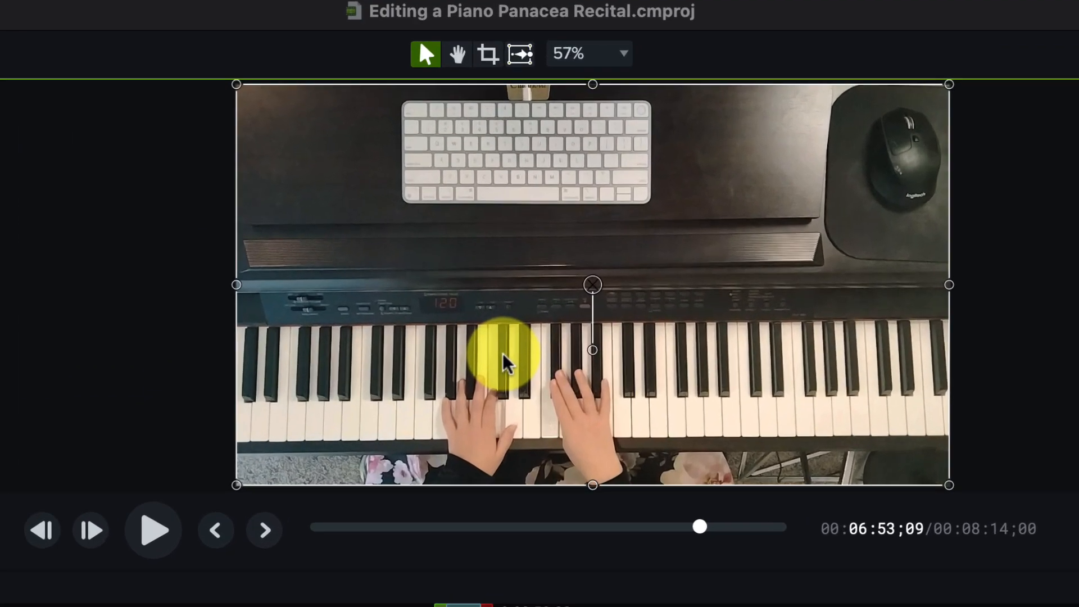
# Crop the upper part of the overhead clip down to just above the piano's control panel
pyautogui.click(492, 61)
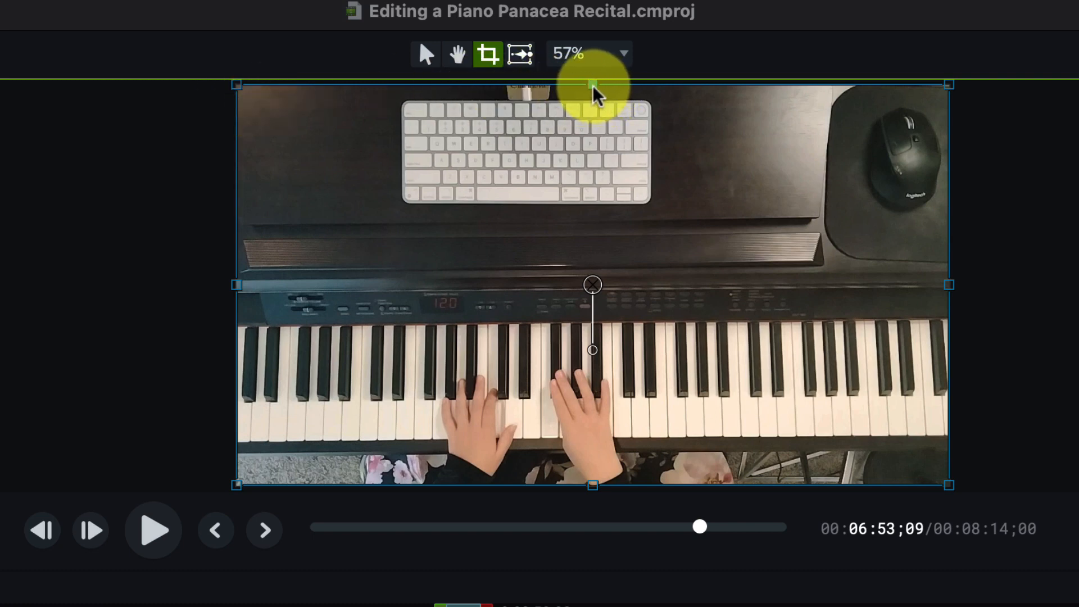
pyautogui.moveTo(595, 87); pyautogui.dragTo(614, 272)
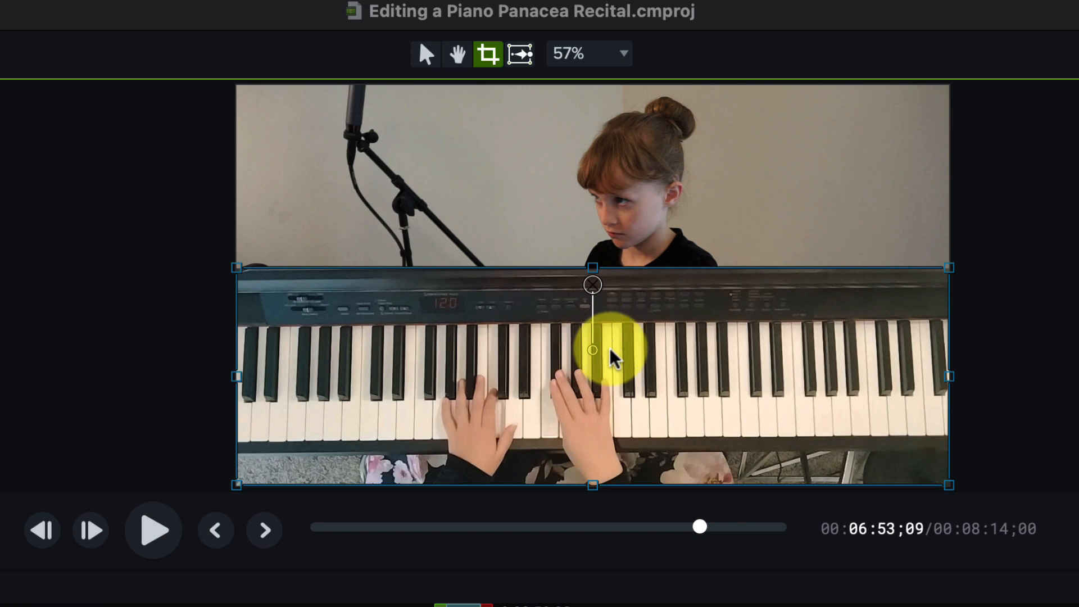
pyautogui.press('alt')
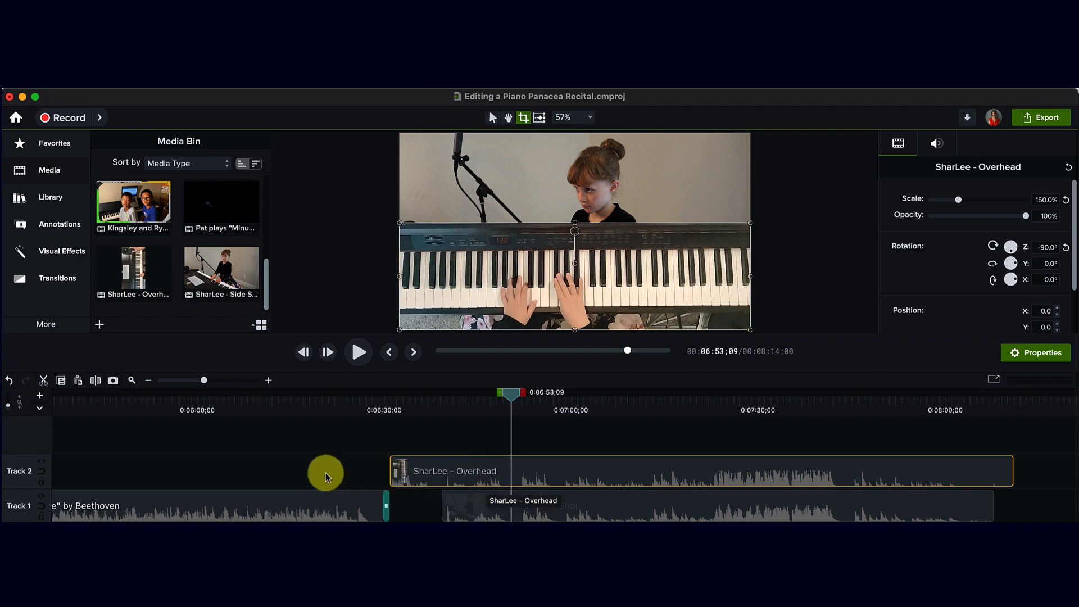
# Insert a new empty track below the overhead clip's track
pyautogui.rightClick(25, 484)
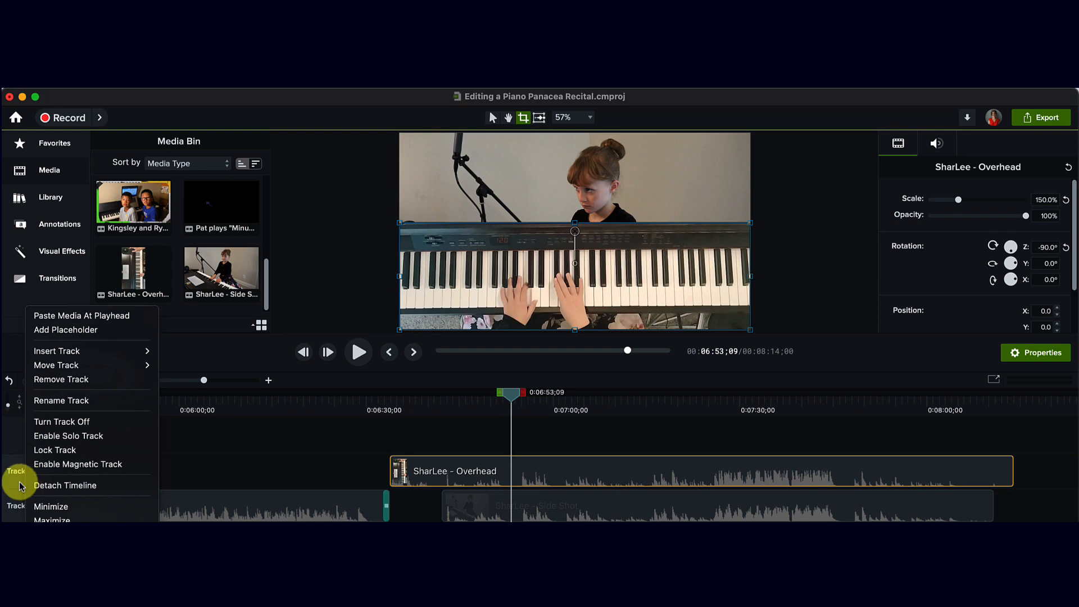
pyautogui.moveTo(54, 356)
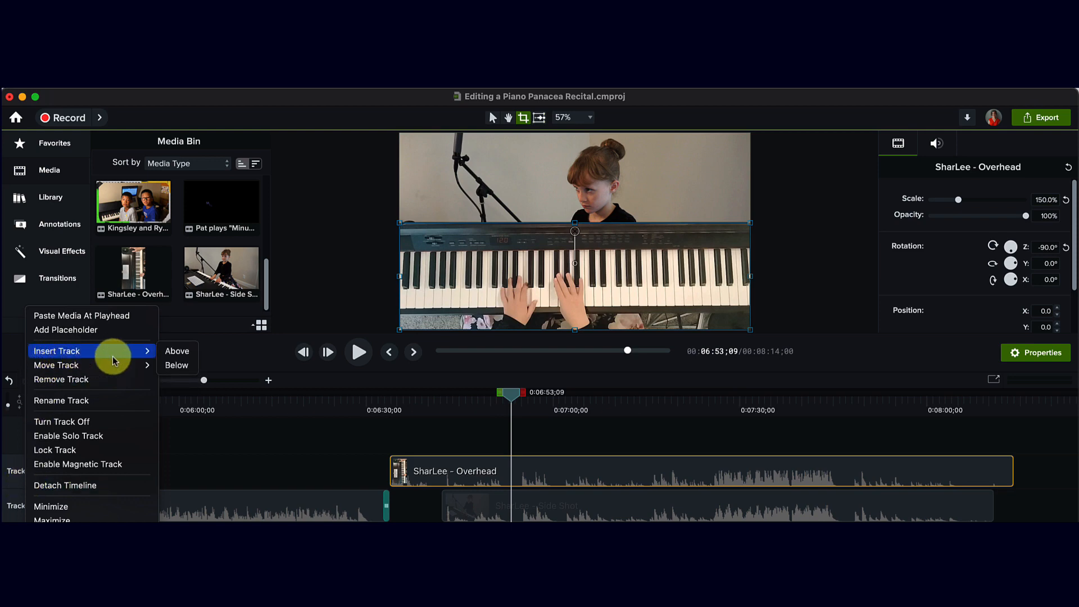
pyautogui.click(175, 363)
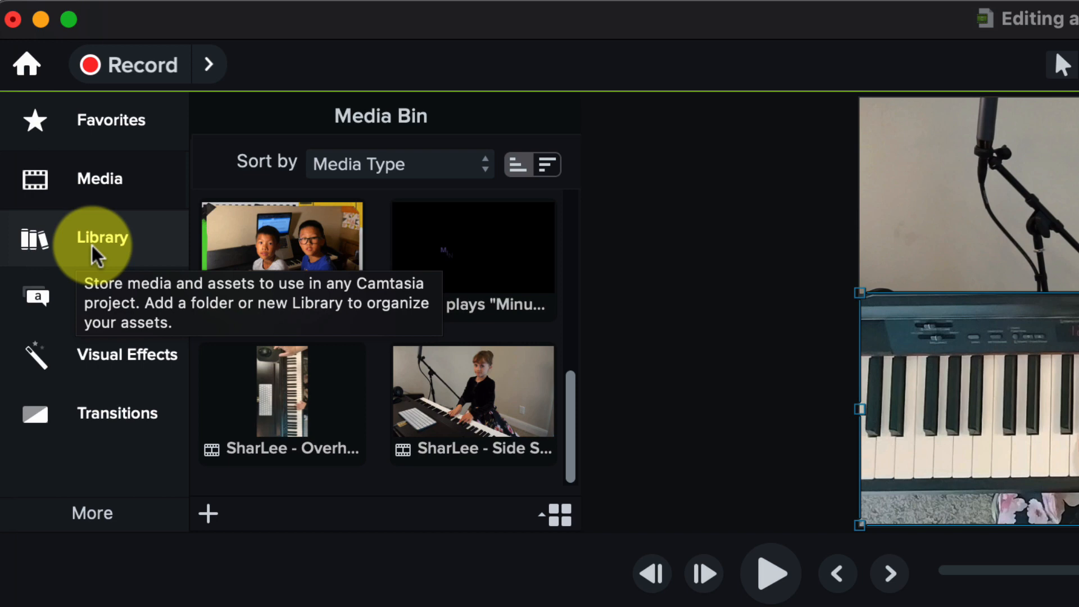
# Add the Black Screen asset from the Camtasia Default Library to Track 2, spanning the full length of the overhead clip
pyautogui.click(93, 249)
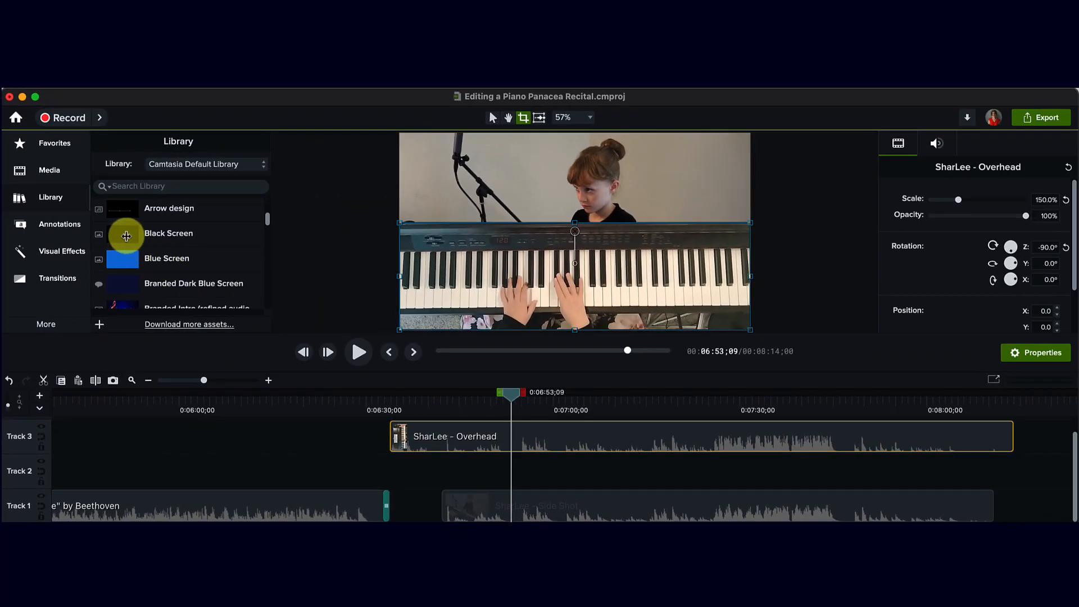
pyautogui.moveTo(140, 234); pyautogui.dragTo(1014, 429)
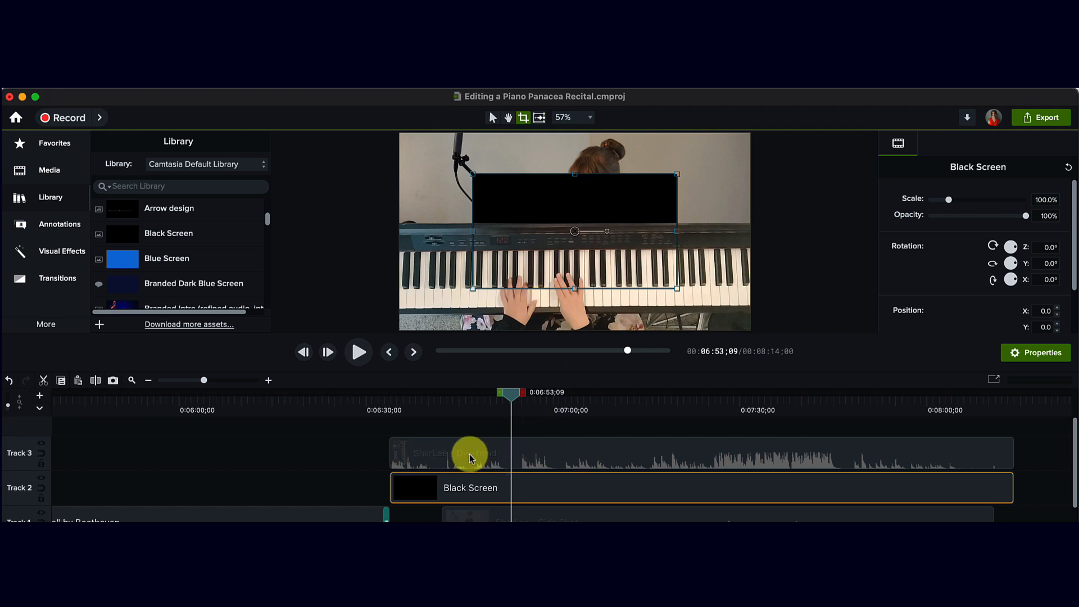
pyautogui.scroll(-2, 470, 458)
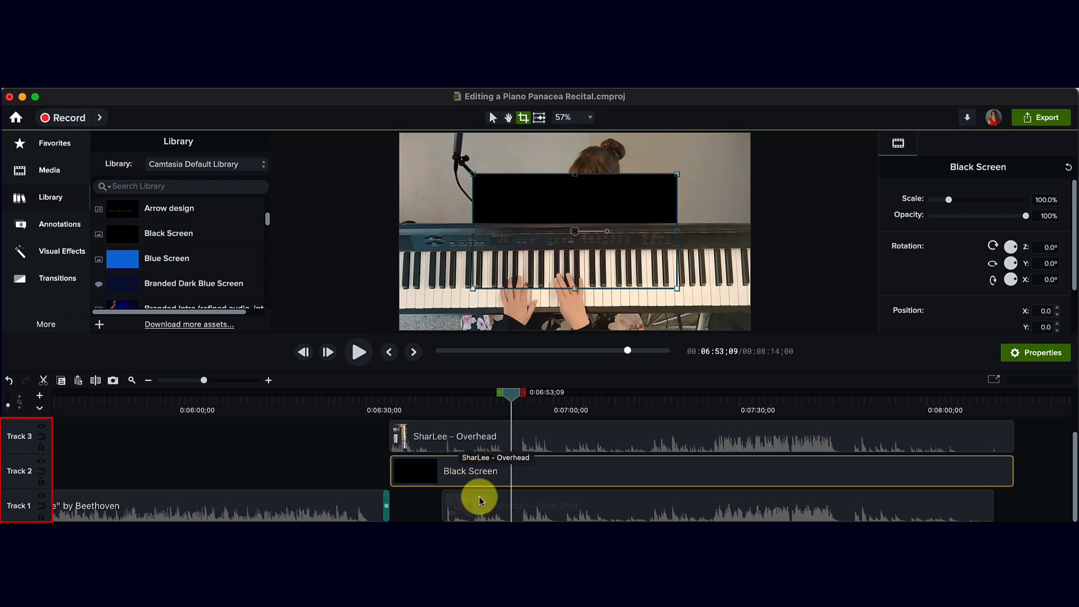
# Align the black screen with the canvas's upper-left corner and enlarge it to cover the whole canvas
pyautogui.moveTo(571, 212); pyautogui.dragTo(497, 170)
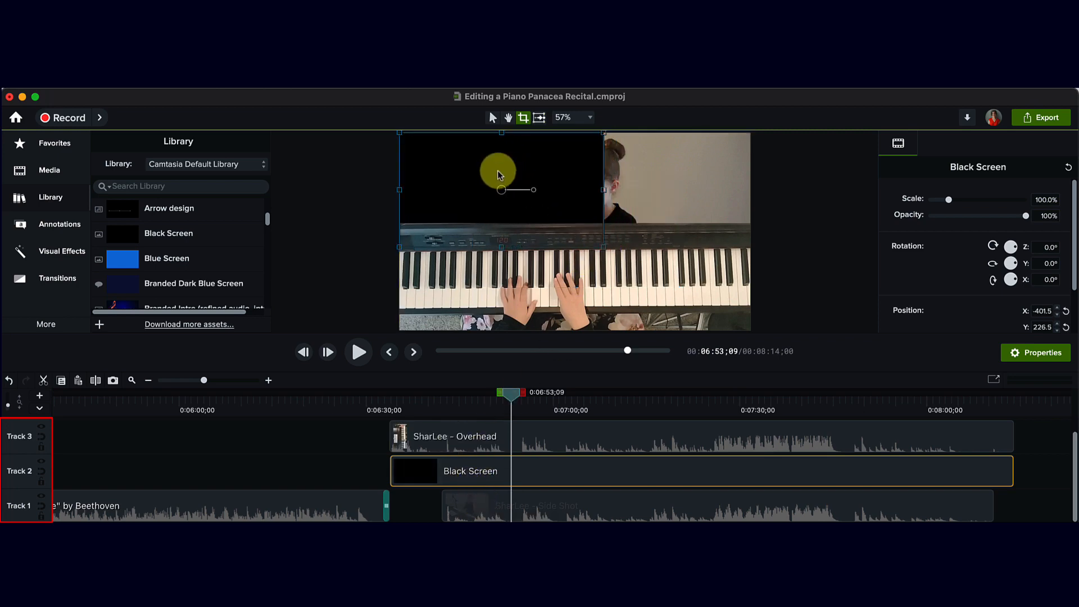
pyautogui.click(493, 116)
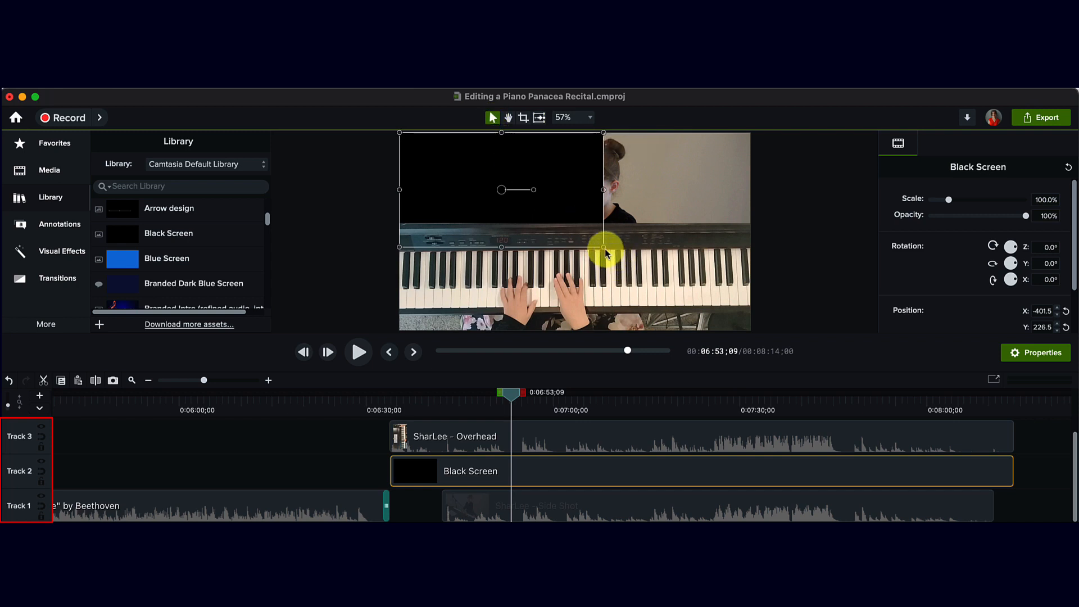
pyautogui.moveTo(602, 245); pyautogui.dragTo(747, 328)
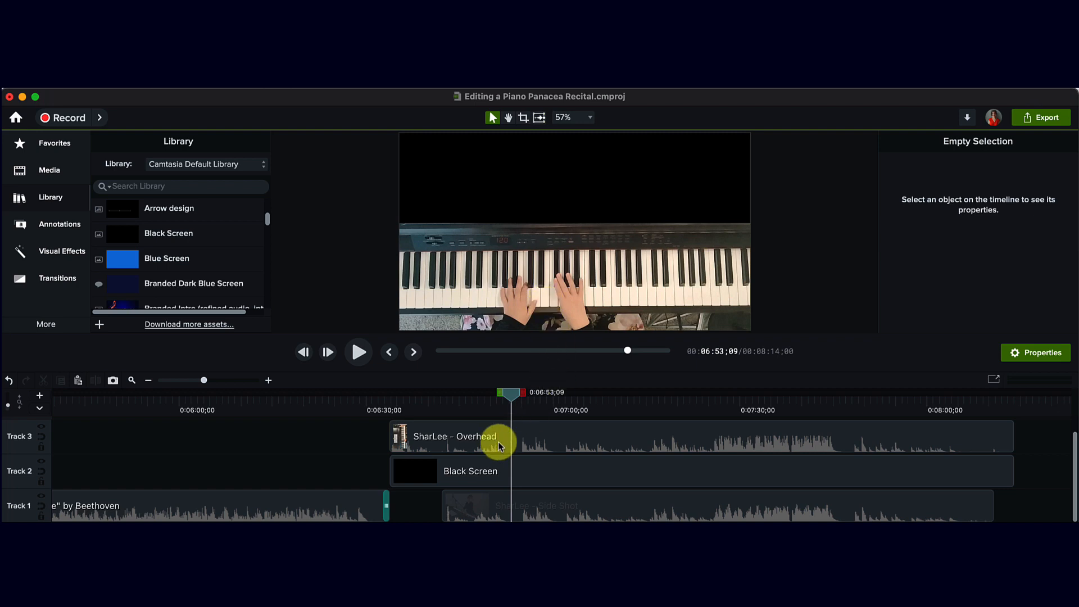
# Split the overhead clip exactly where the side shot clip begins, at 0:06:42;06
pyautogui.moveTo(506, 393); pyautogui.dragTo(438, 395)
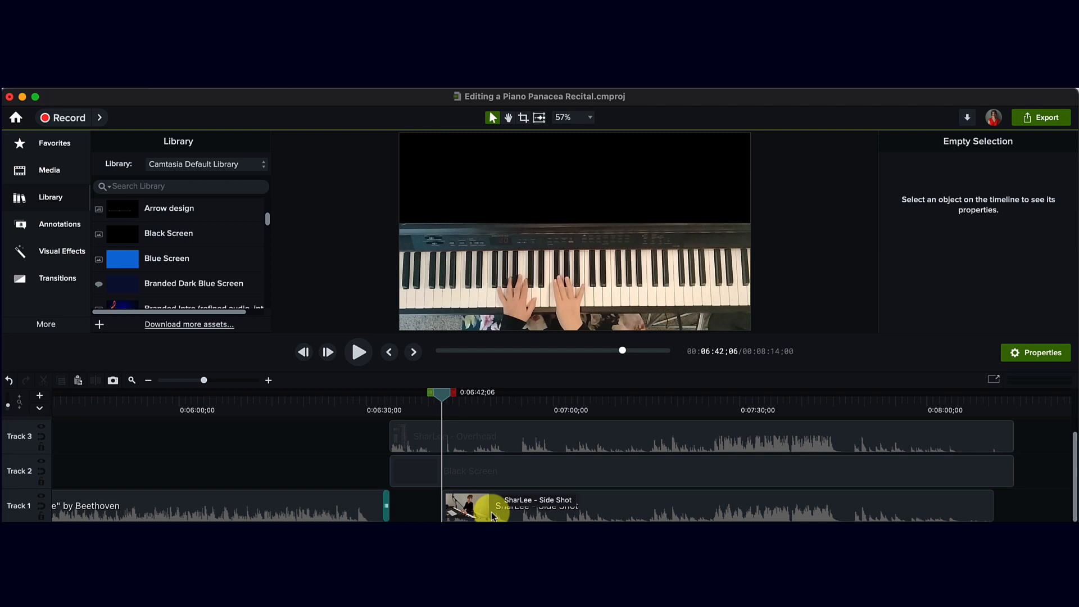
pyautogui.moveTo(207, 382); pyautogui.dragTo(268, 390)
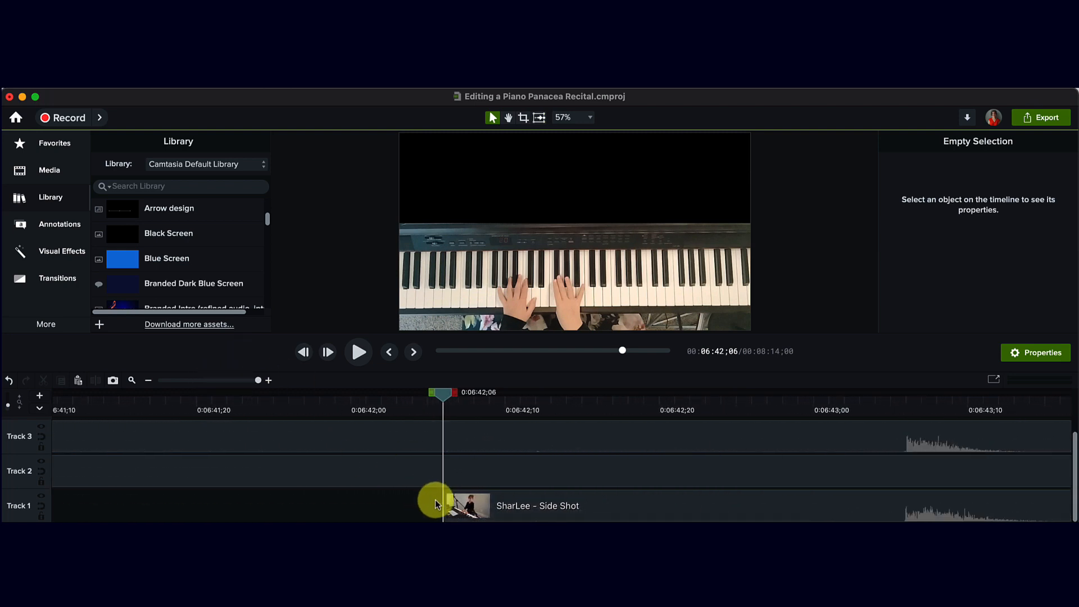
pyautogui.click(431, 436)
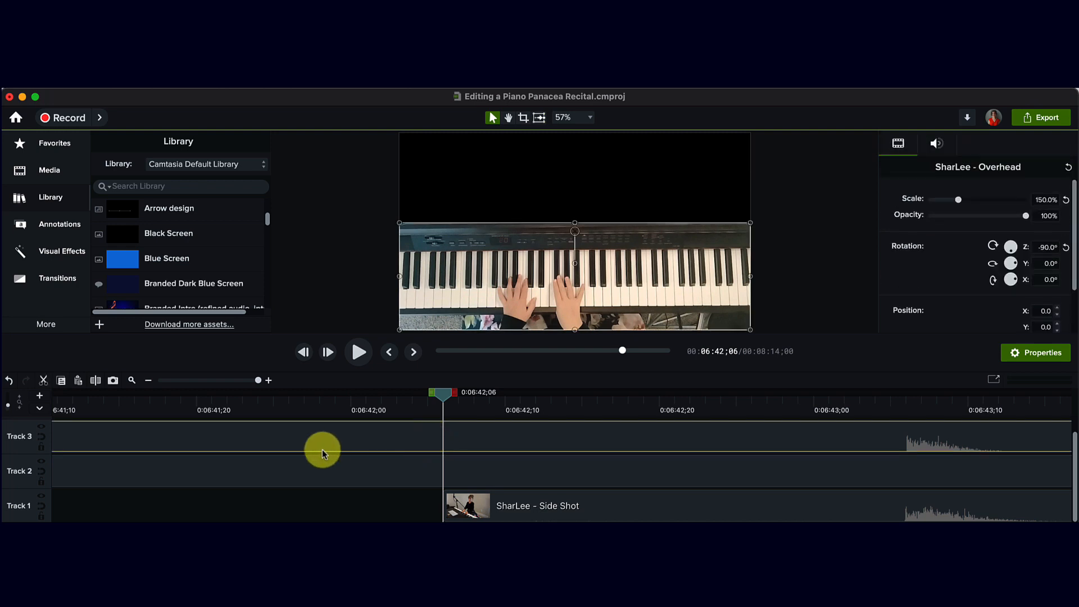
pyautogui.click(96, 386)
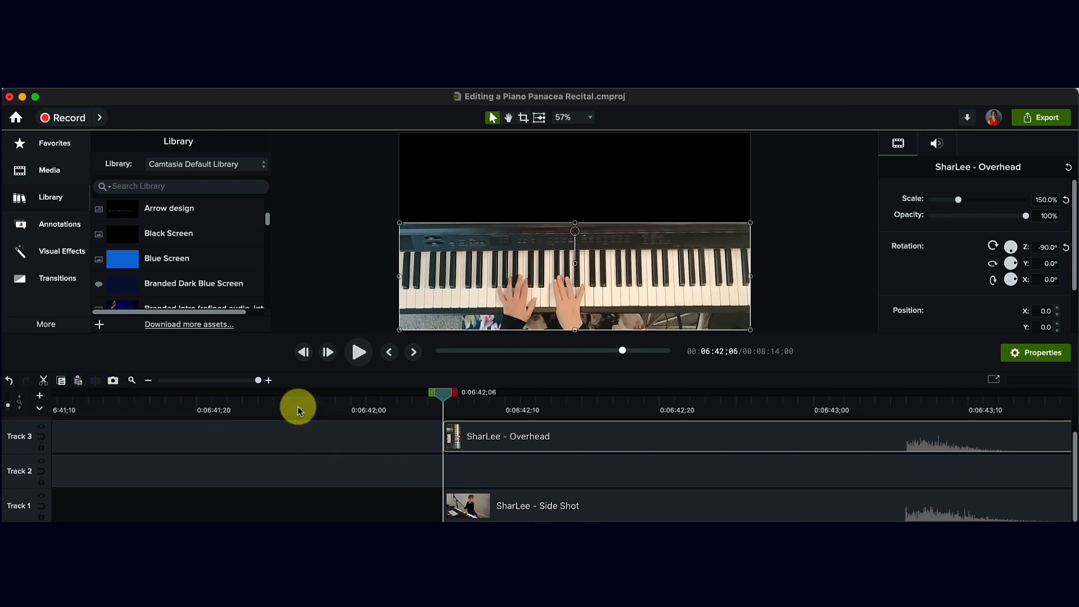
# Split the black screen at the playhead and delete the leading pieces of both the overhead clip and the black screen
pyautogui.moveTo(259, 380); pyautogui.dragTo(227, 380)
pyautogui.click(416, 479)
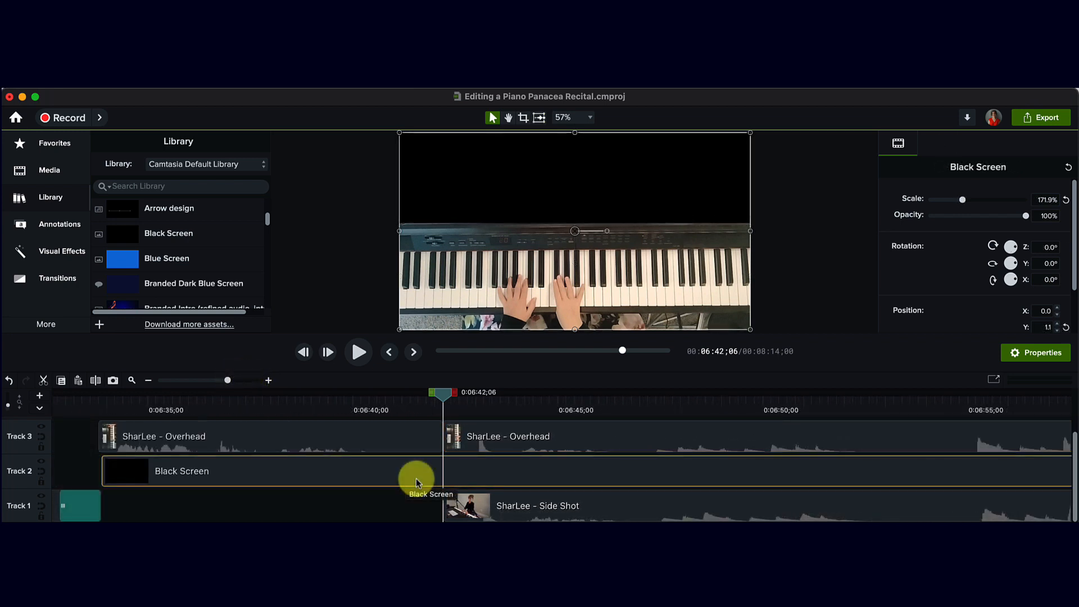
pyautogui.press('s')
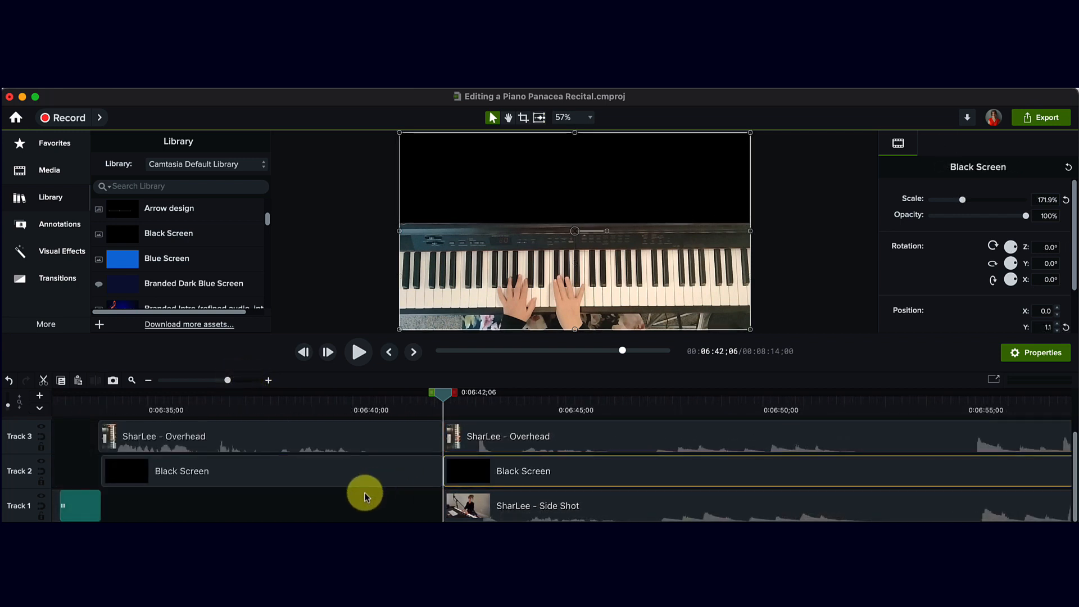
pyautogui.moveTo(358, 502); pyautogui.dragTo(323, 431)
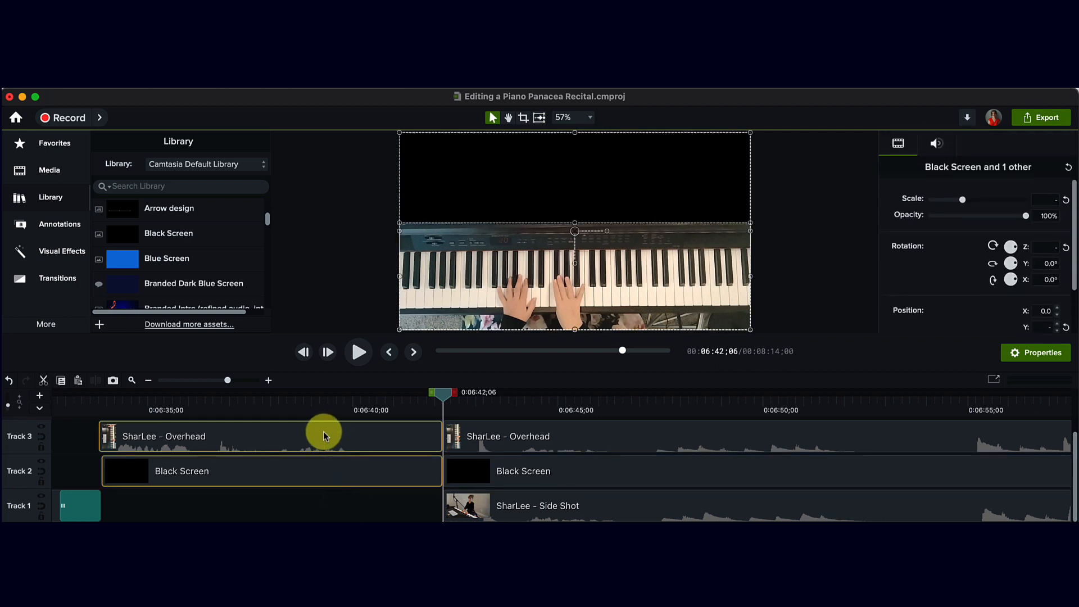
pyautogui.press('Delete')
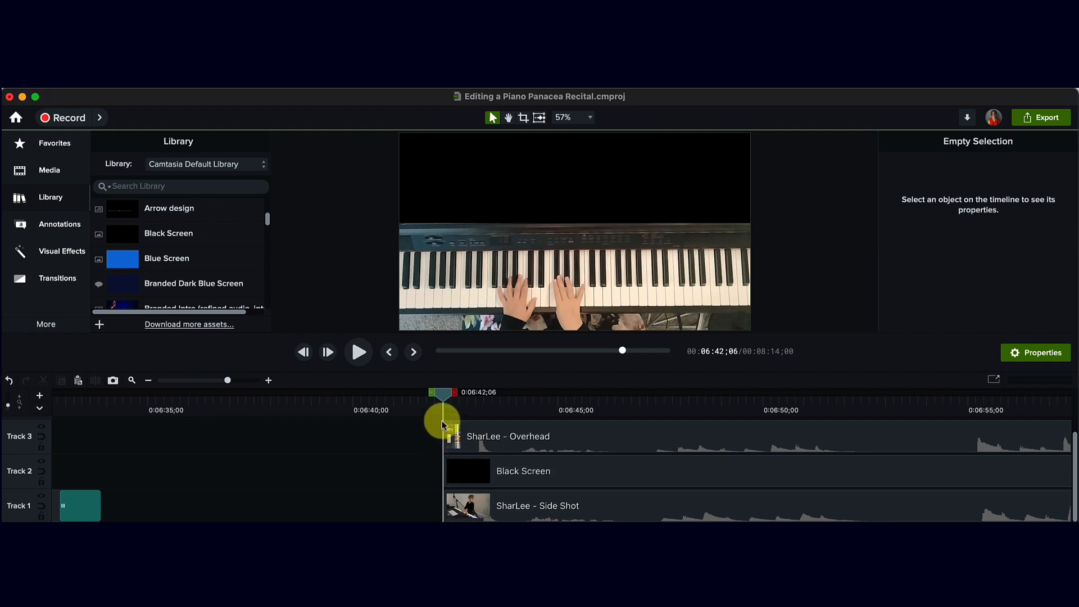
# Trim the starts of the overhead clip and the black screen to about 0:06:48, keeping their beginnings aligned
pyautogui.moveTo(444, 496); pyautogui.dragTo(478, 467)
pyautogui.moveTo(481, 437); pyautogui.dragTo(481, 437)
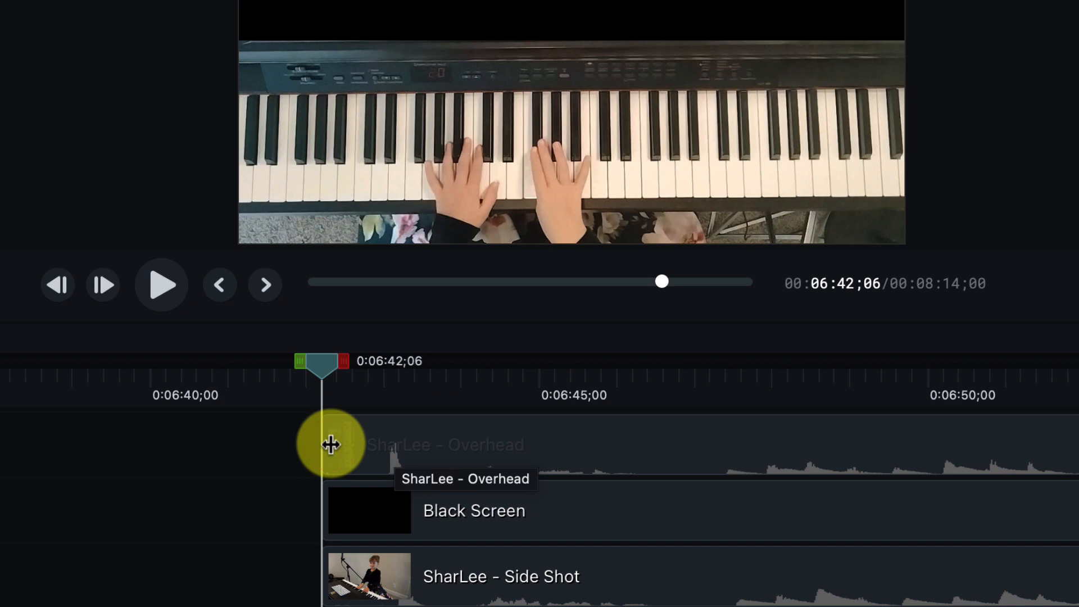
pyautogui.moveTo(324, 443); pyautogui.dragTo(489, 442)
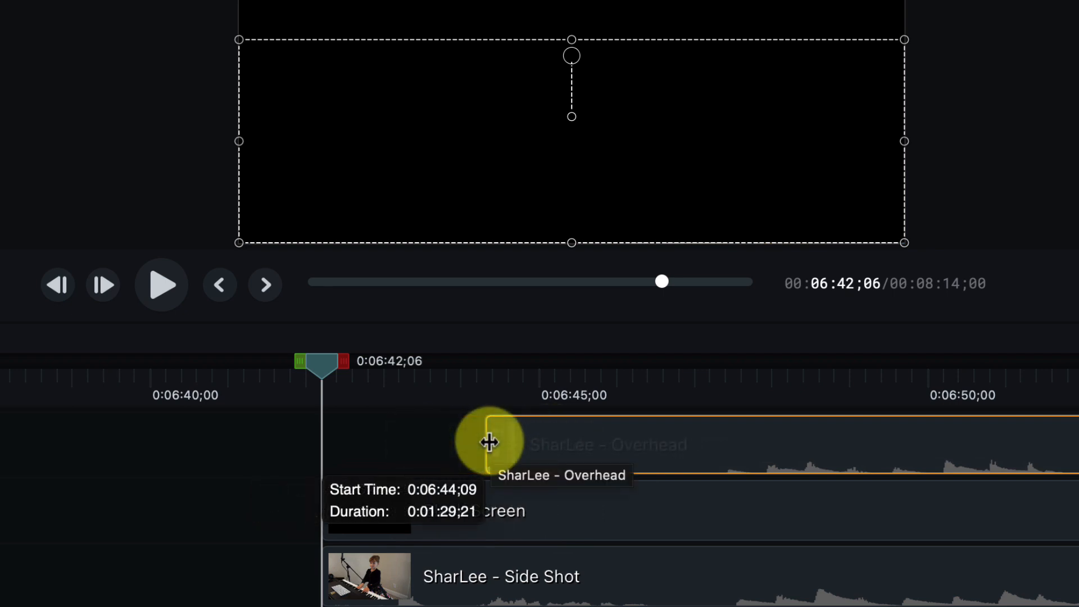
pyautogui.moveTo(489, 442); pyautogui.dragTo(787, 422)
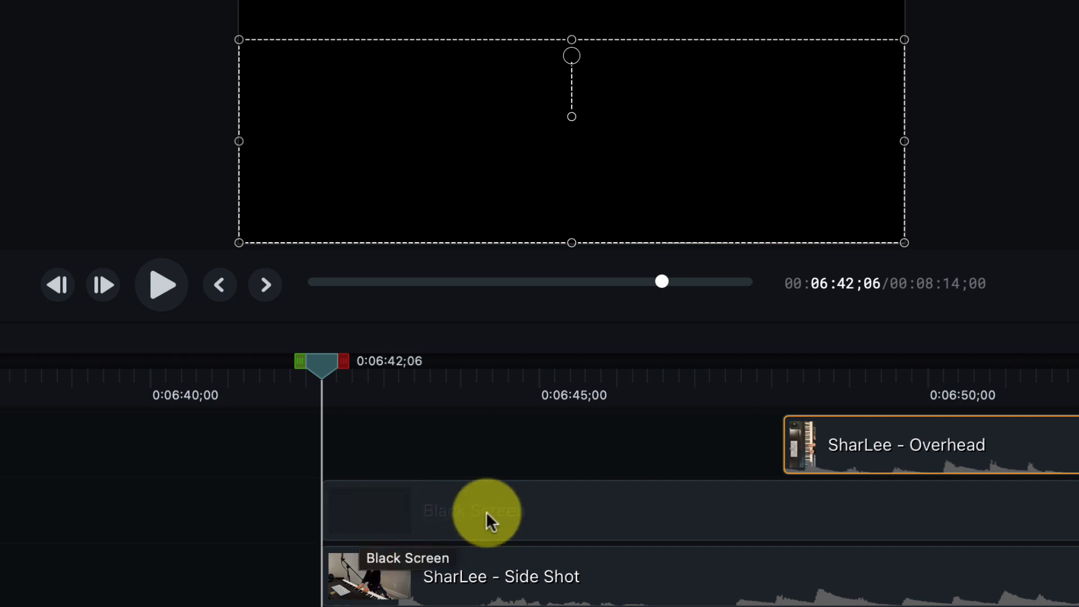
pyautogui.click(449, 515)
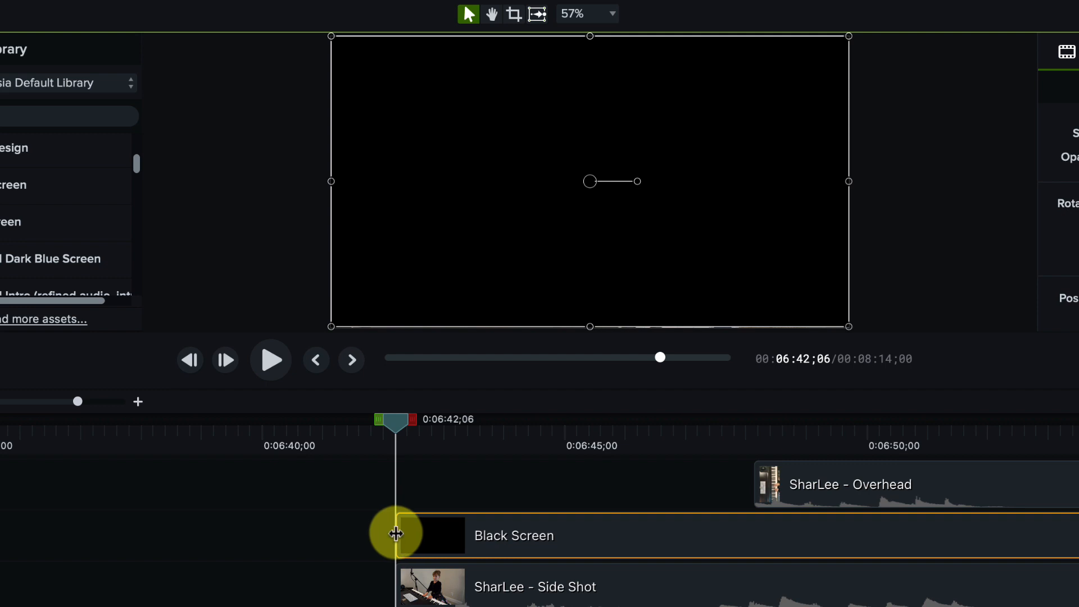
pyautogui.moveTo(396, 533); pyautogui.dragTo(752, 506)
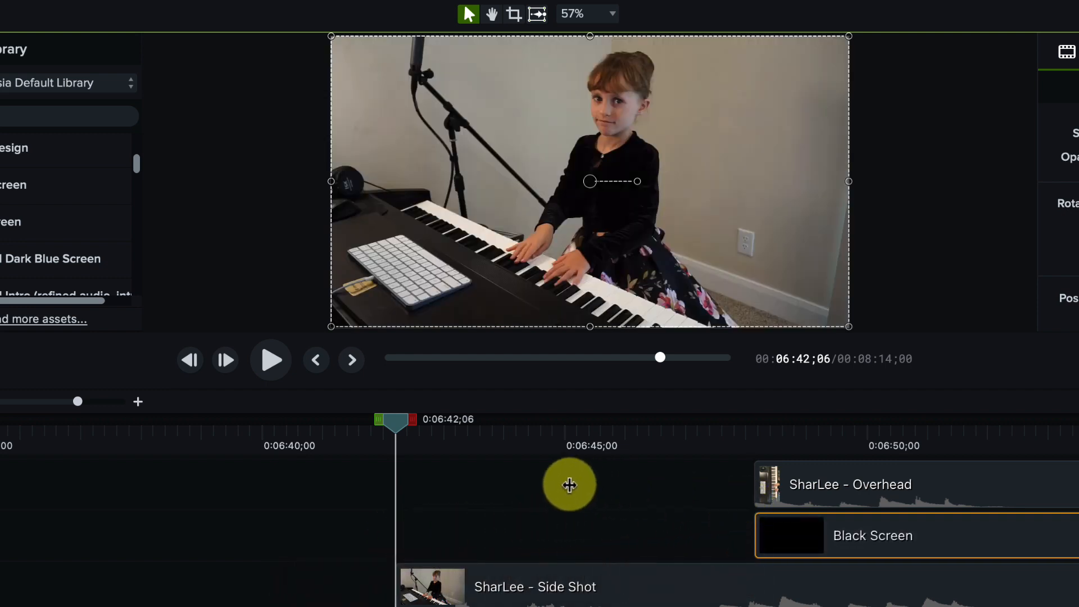
# Play back the opening of the side shot up to just before the overhead clip starts
pyautogui.click(324, 493)
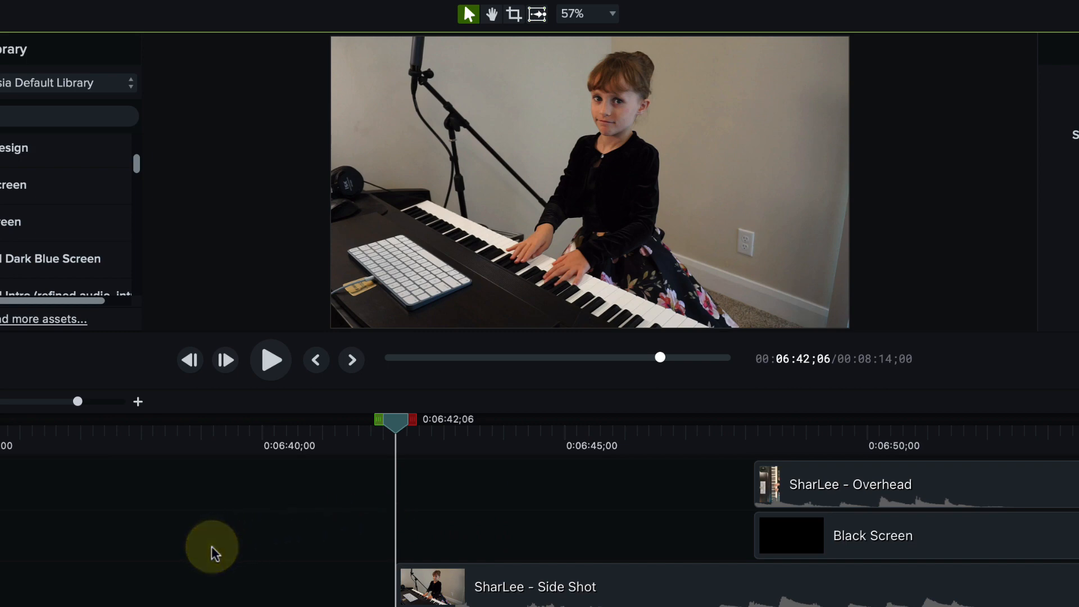
pyautogui.press('space')
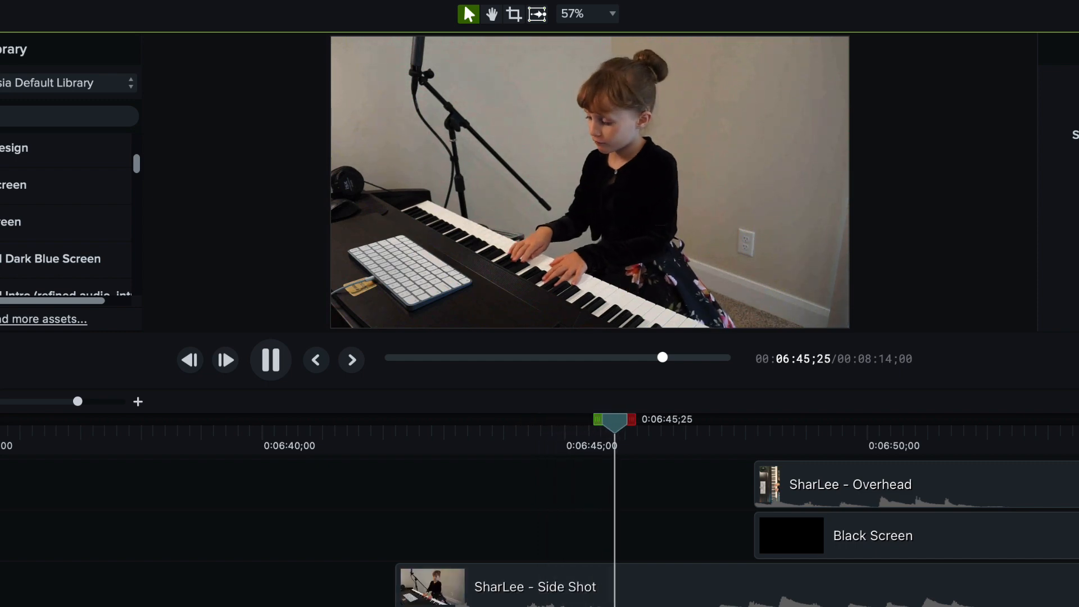
pyautogui.press('space')
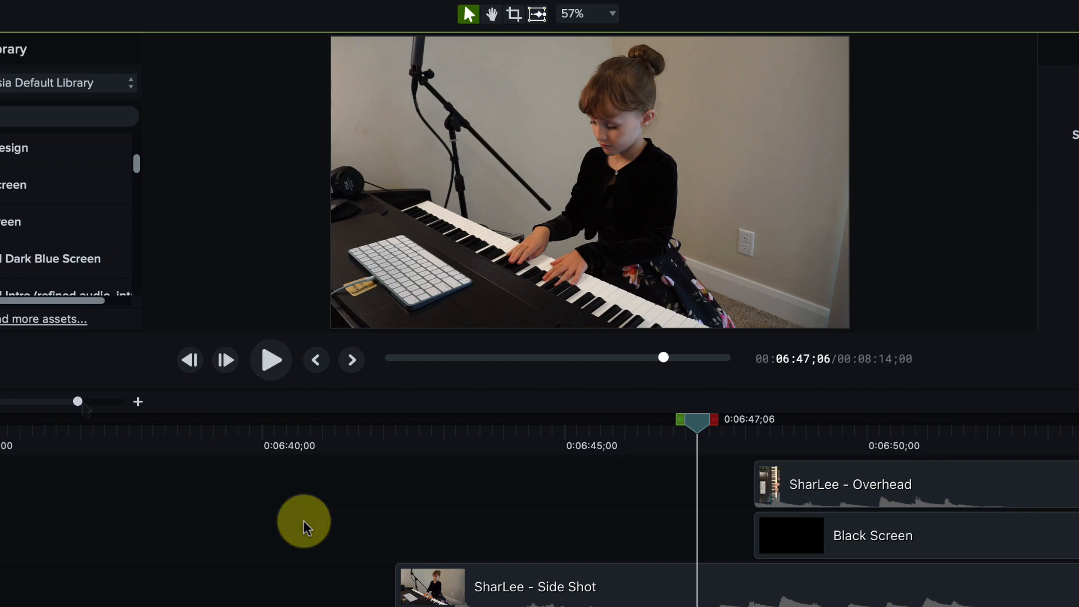
# Trim the starts of the overhead clip and the black screen together to about 0:07:01
pyautogui.moveTo(78, 401); pyautogui.dragTo(66, 402)
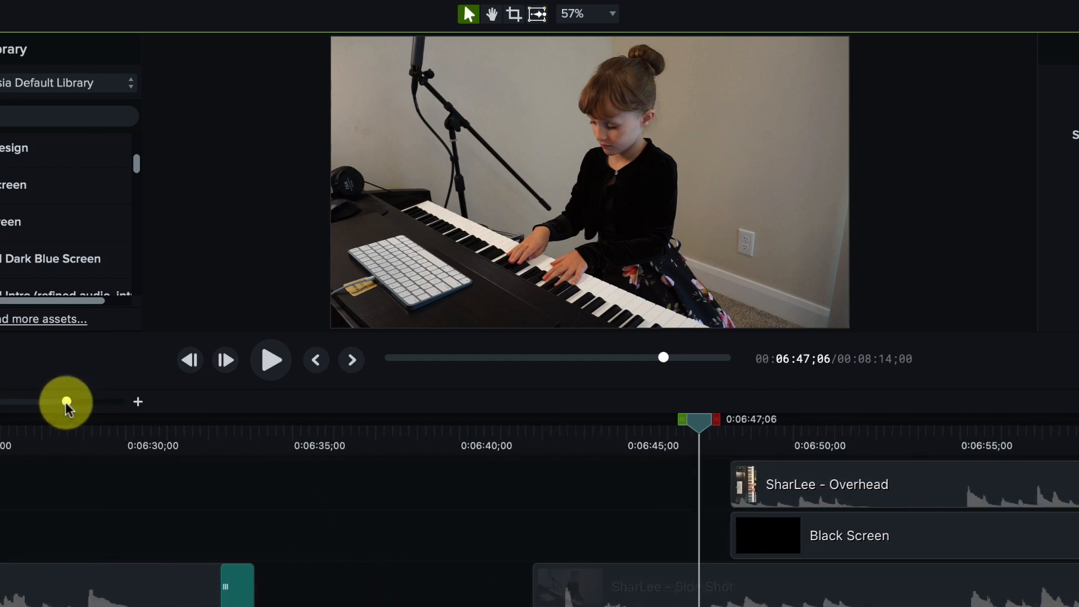
pyautogui.hscroll(8, 670, 482)
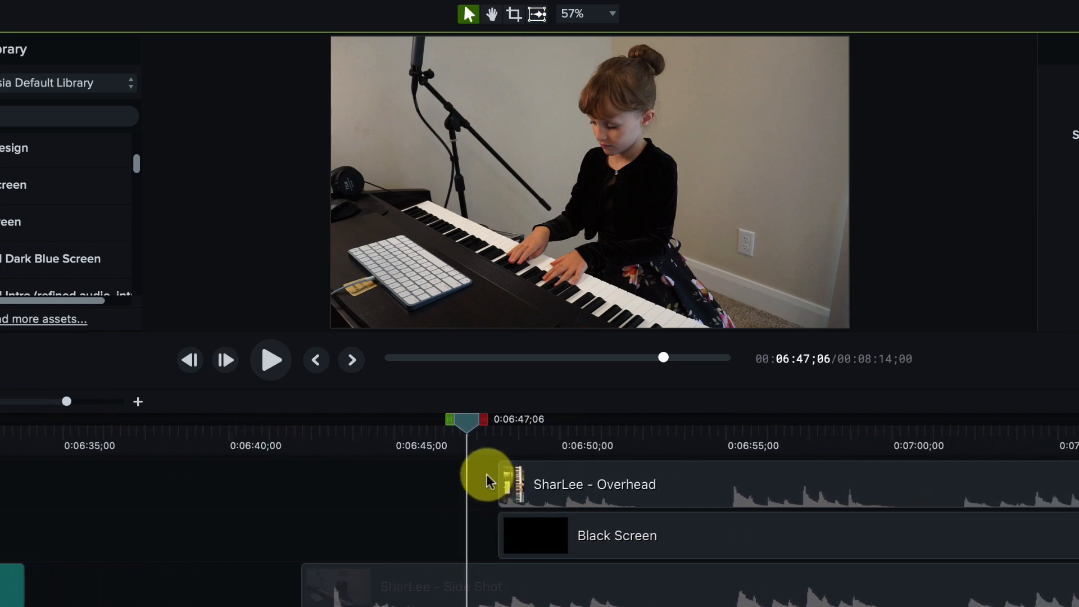
pyautogui.click(501, 489)
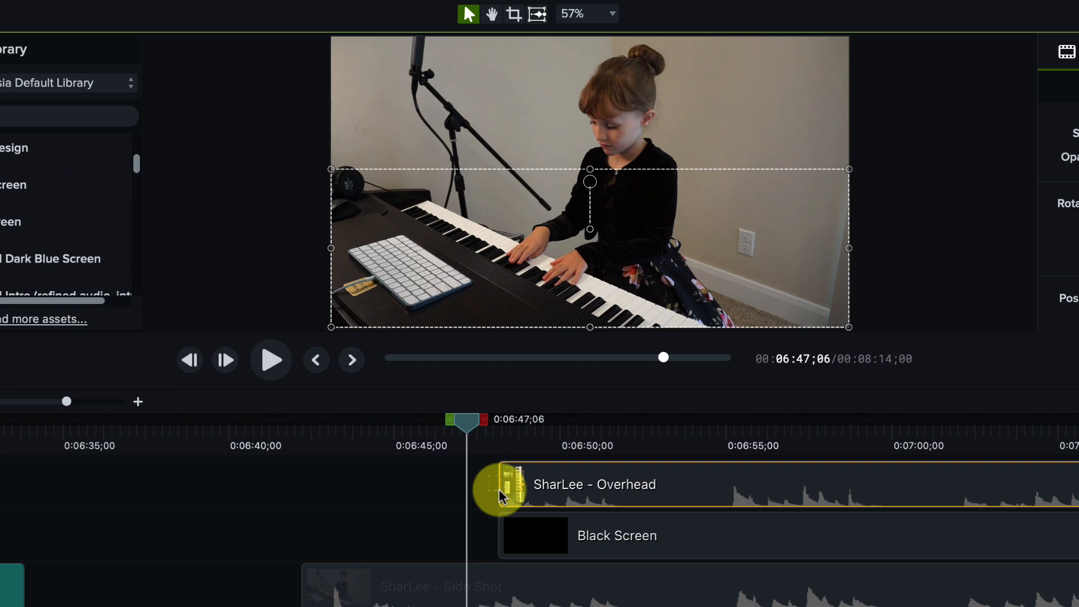
pyautogui.click(489, 494)
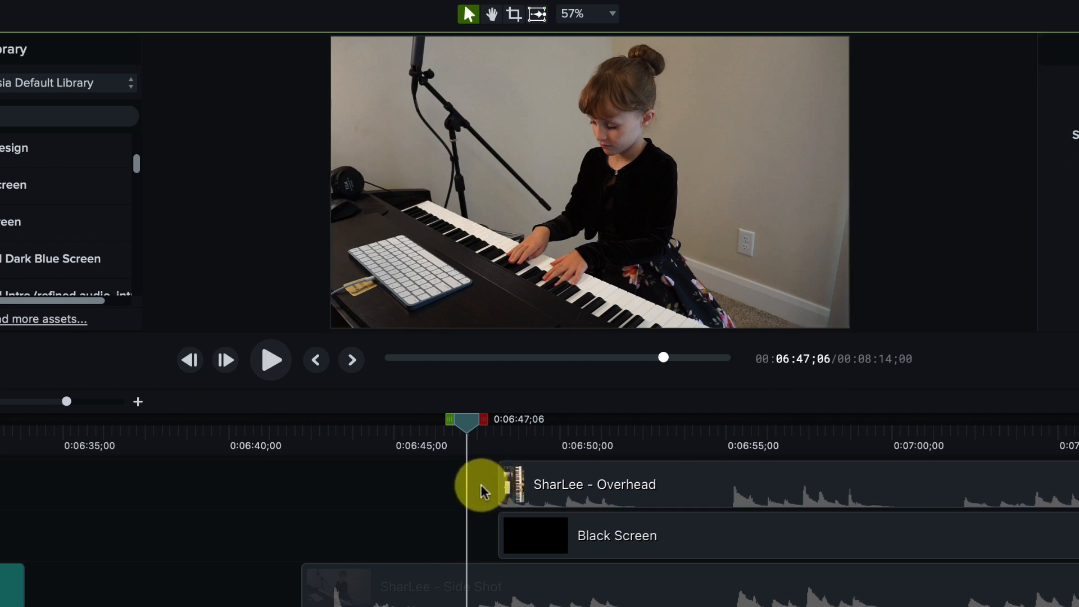
pyautogui.moveTo(481, 485); pyautogui.dragTo(537, 523)
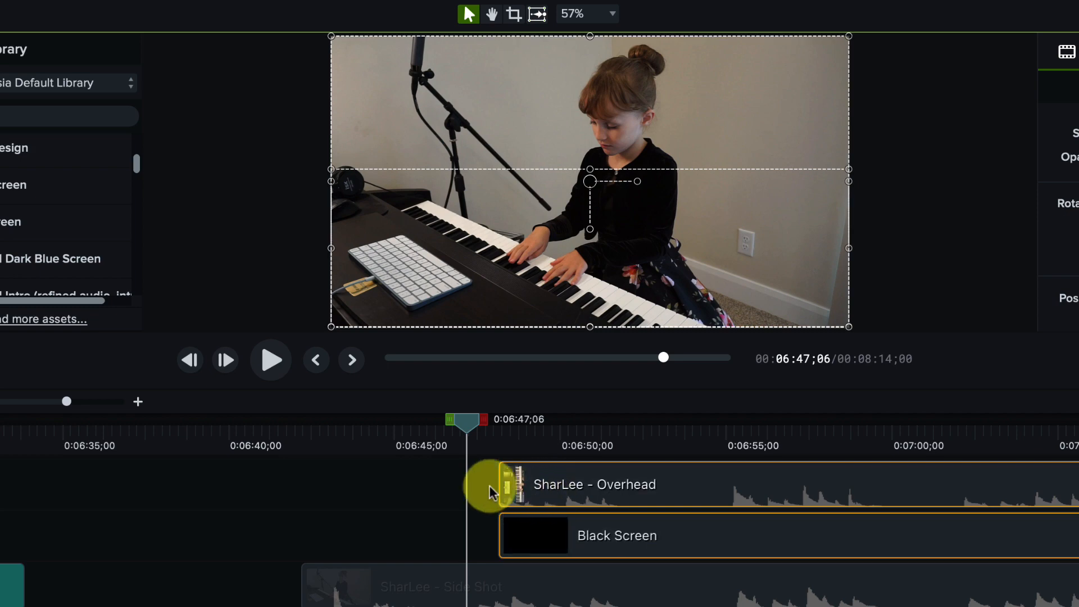
pyautogui.moveTo(501, 486); pyautogui.dragTo(955, 456)
pyautogui.scroll(-2, 540, 512)
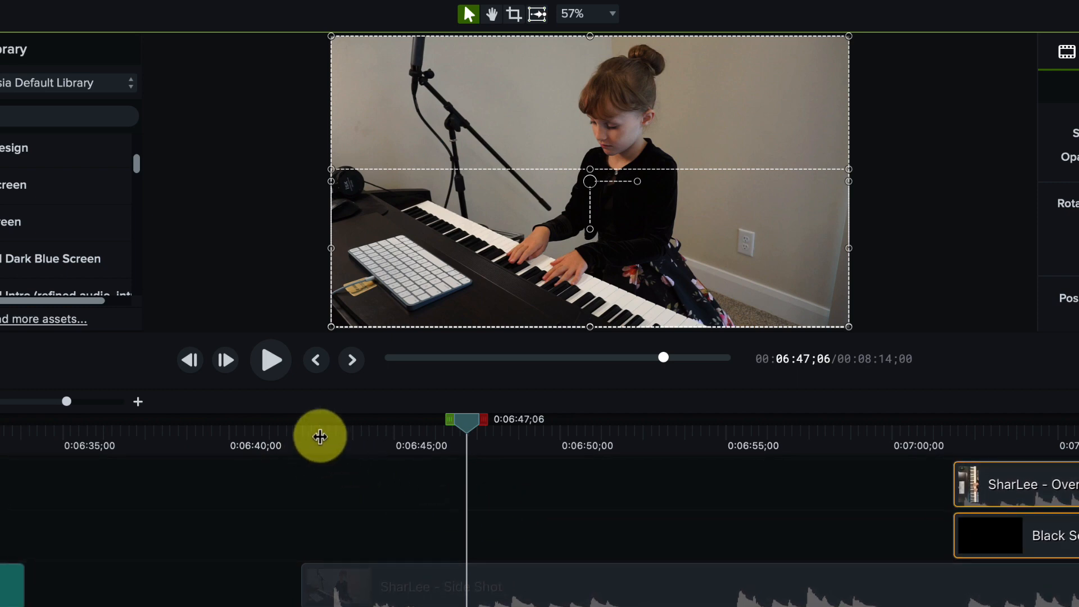
# Split the side shot at 0:06:43;26, where the performer faces the camera, and delete the part before it
pyautogui.click(292, 437)
pyautogui.press('space')
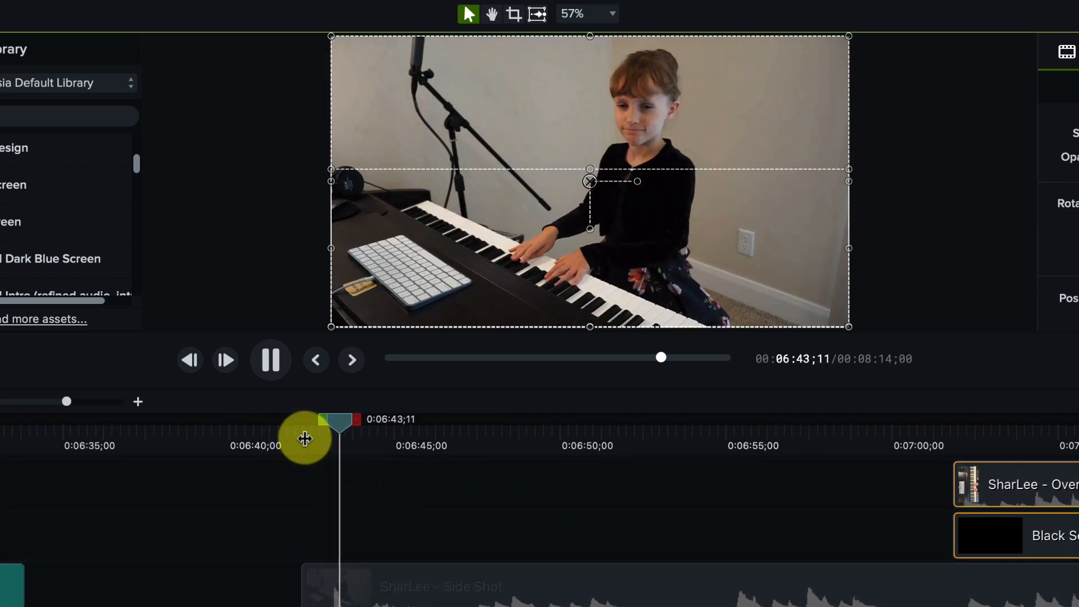
pyautogui.press('space')
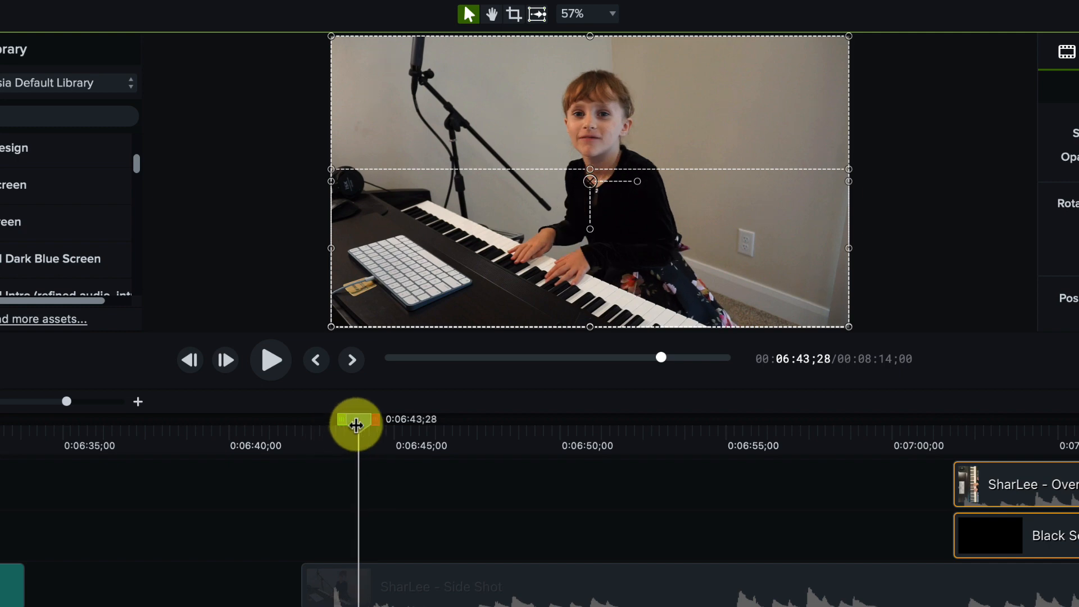
pyautogui.moveTo(355, 425); pyautogui.dragTo(355, 427)
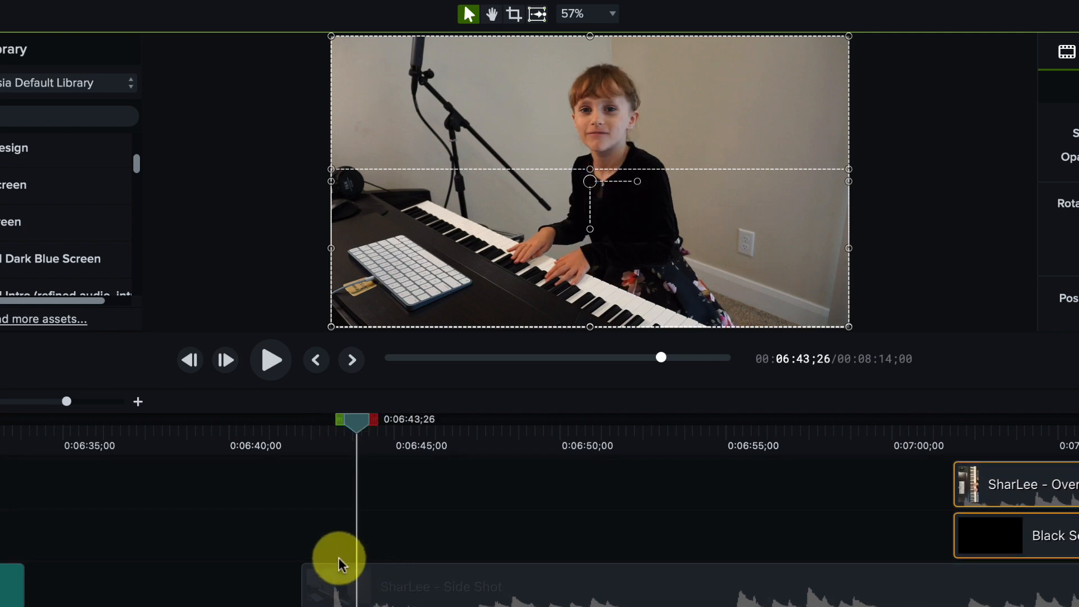
pyautogui.click(404, 591)
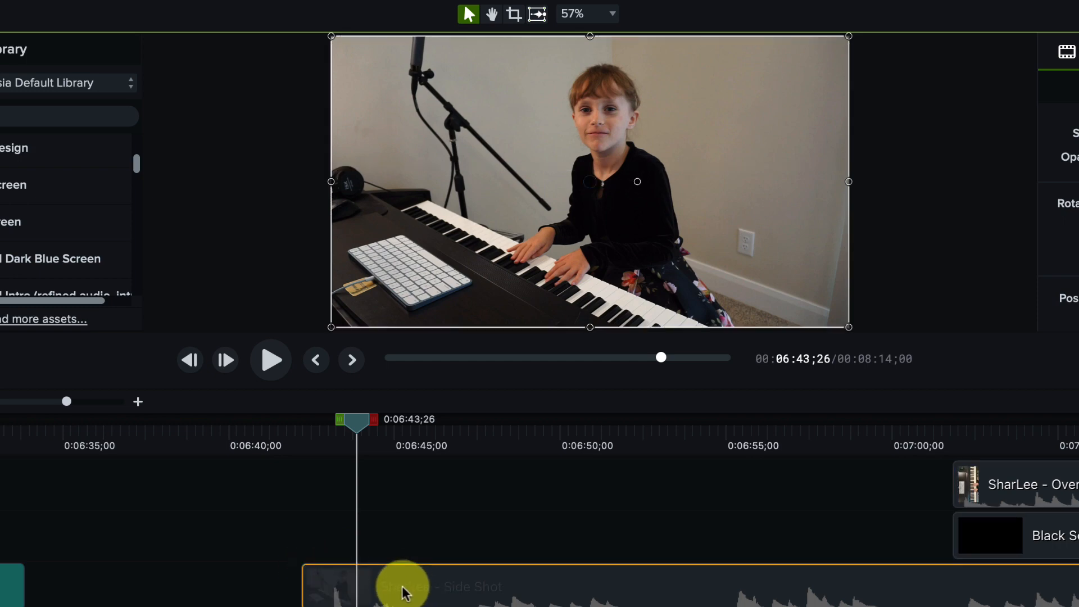
pyautogui.press('super+t')
pyautogui.click(327, 585)
pyautogui.press('BackSpace')
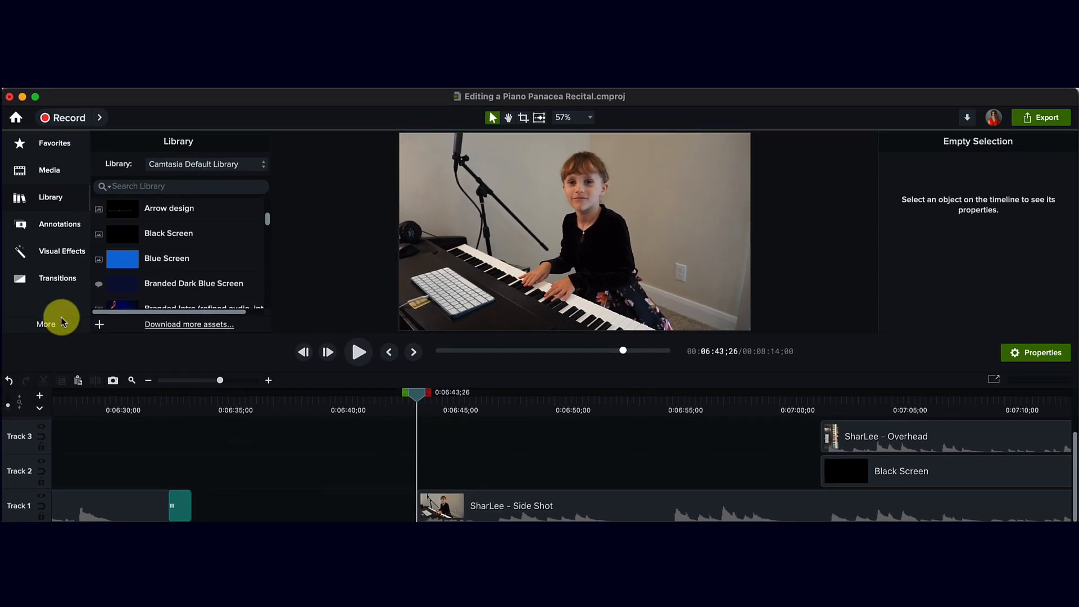
# Add a Fade transition to the beginning of the side shot clip
pyautogui.click(45, 282)
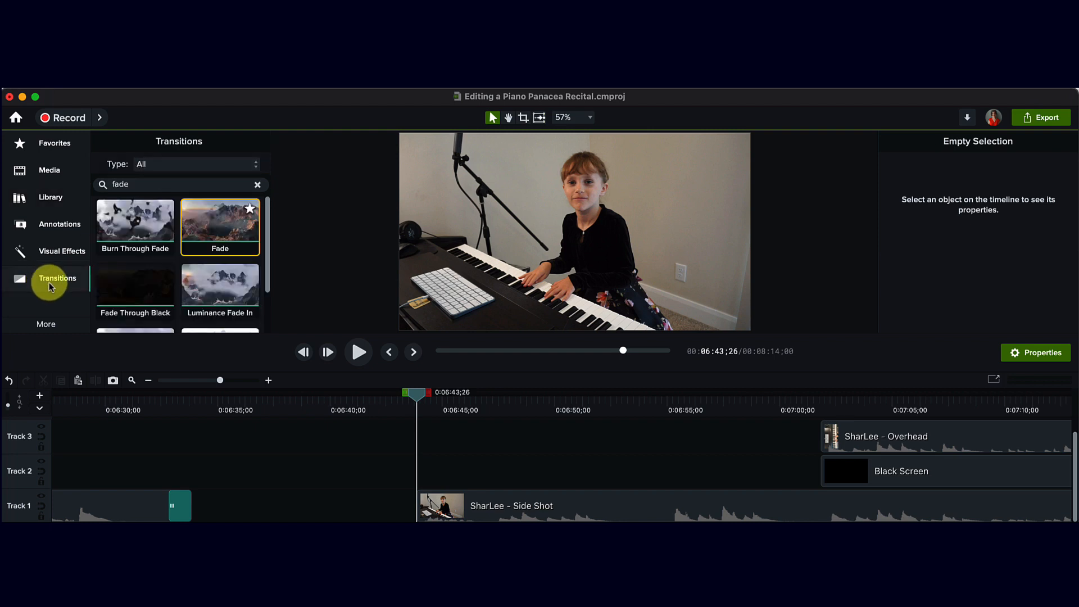
pyautogui.moveTo(223, 243); pyautogui.dragTo(118, 190)
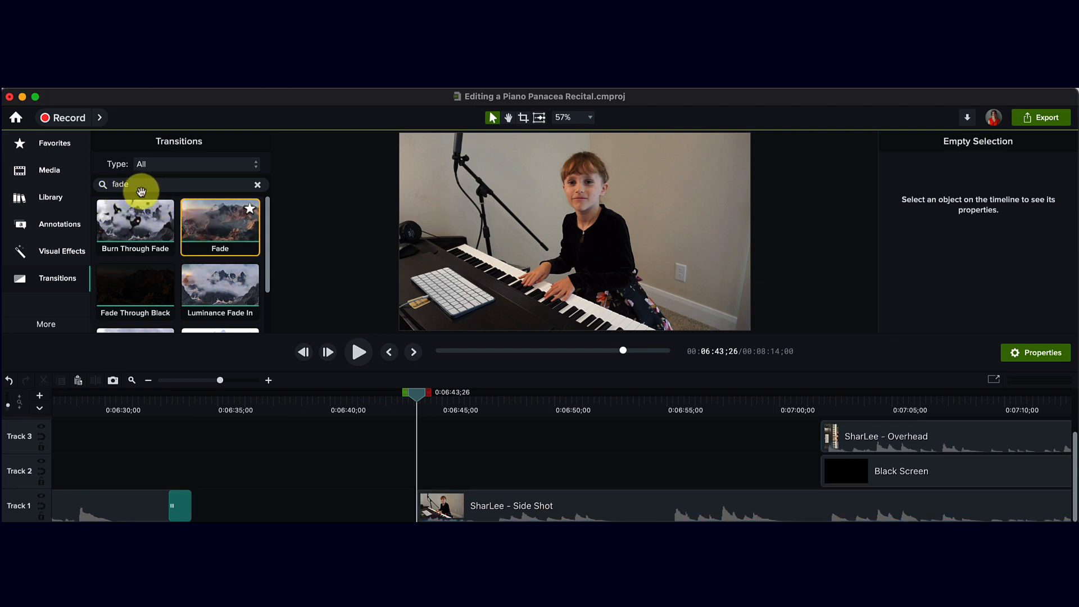
pyautogui.moveTo(219, 236); pyautogui.dragTo(416, 501)
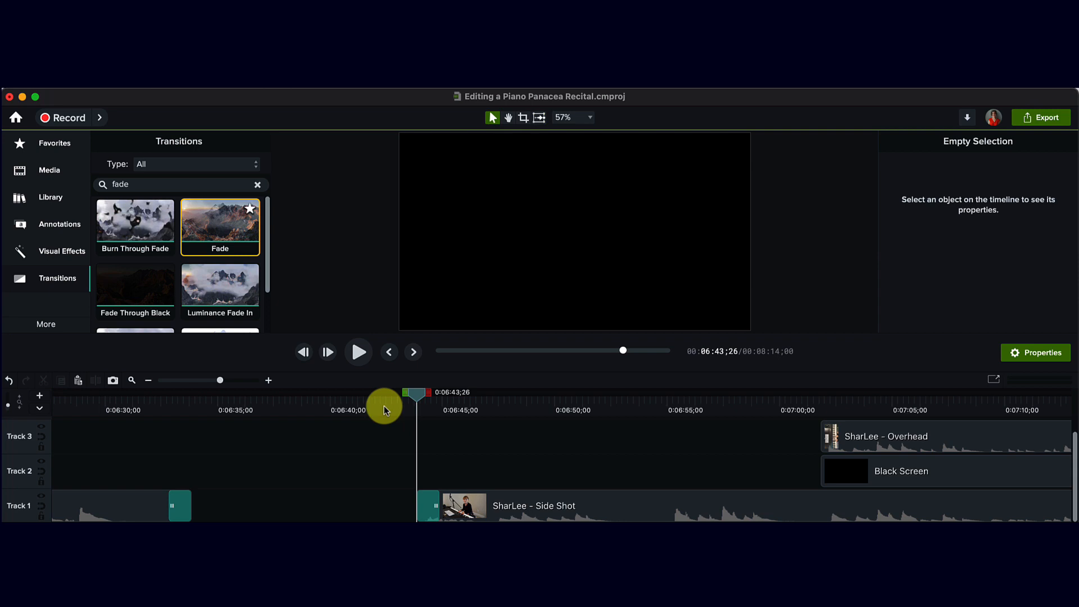
# Play back the side shot from its fade-in, and return the playhead to 0:06:53;25 in the pause between musical phrases
pyautogui.press('space')
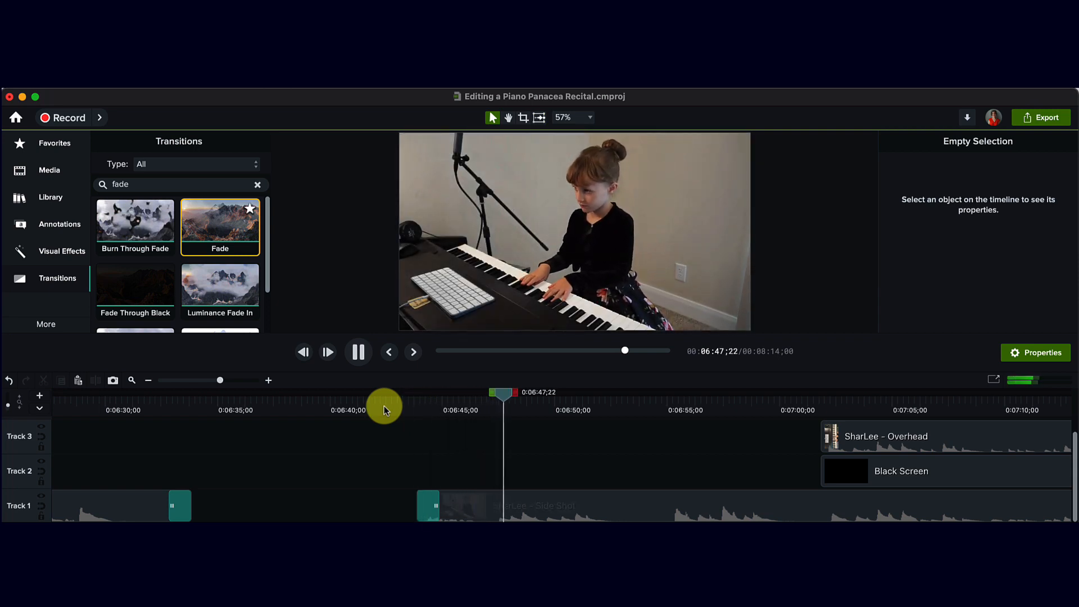
pyautogui.press('space')
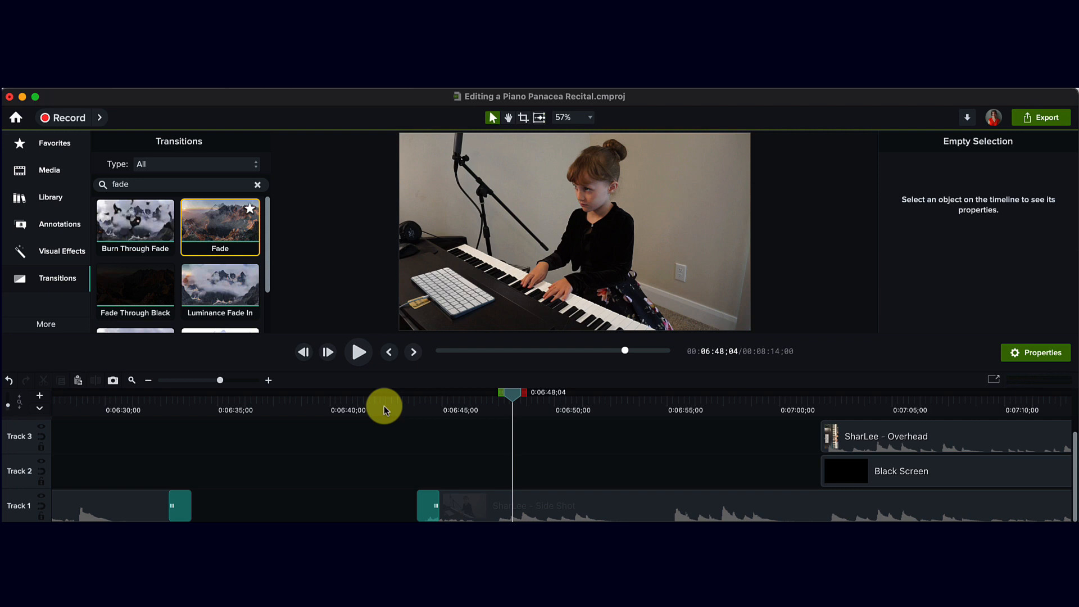
pyautogui.press('space')
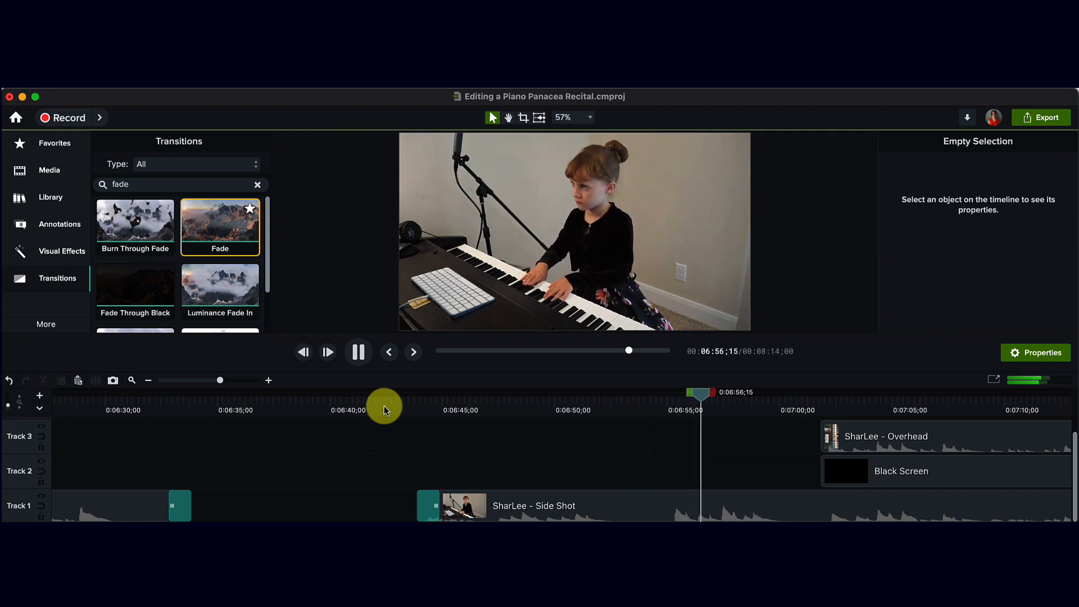
pyautogui.press('space')
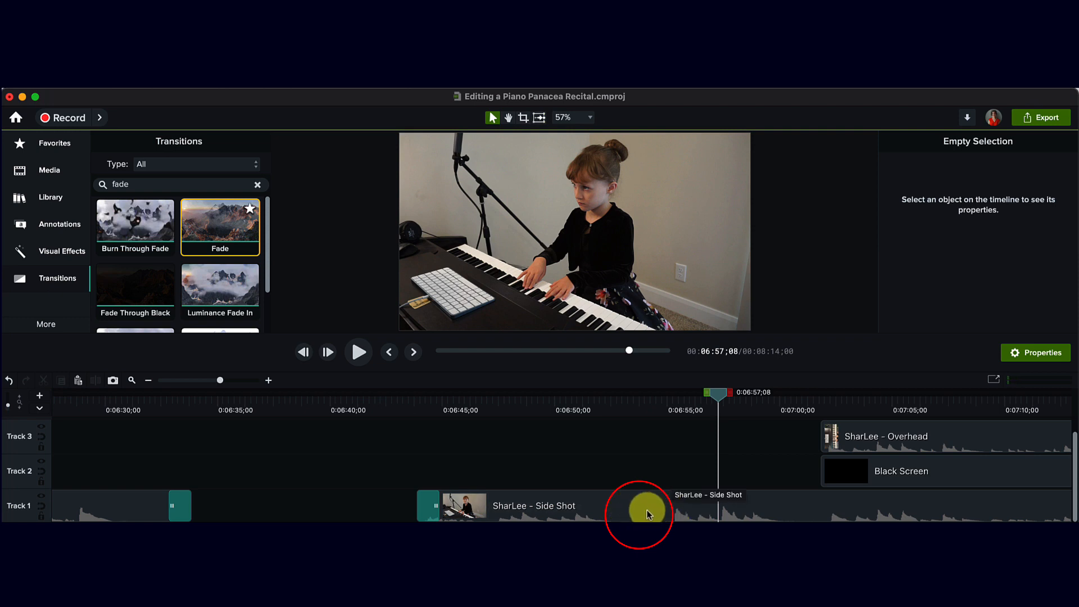
pyautogui.moveTo(633, 402); pyautogui.dragTo(639, 404)
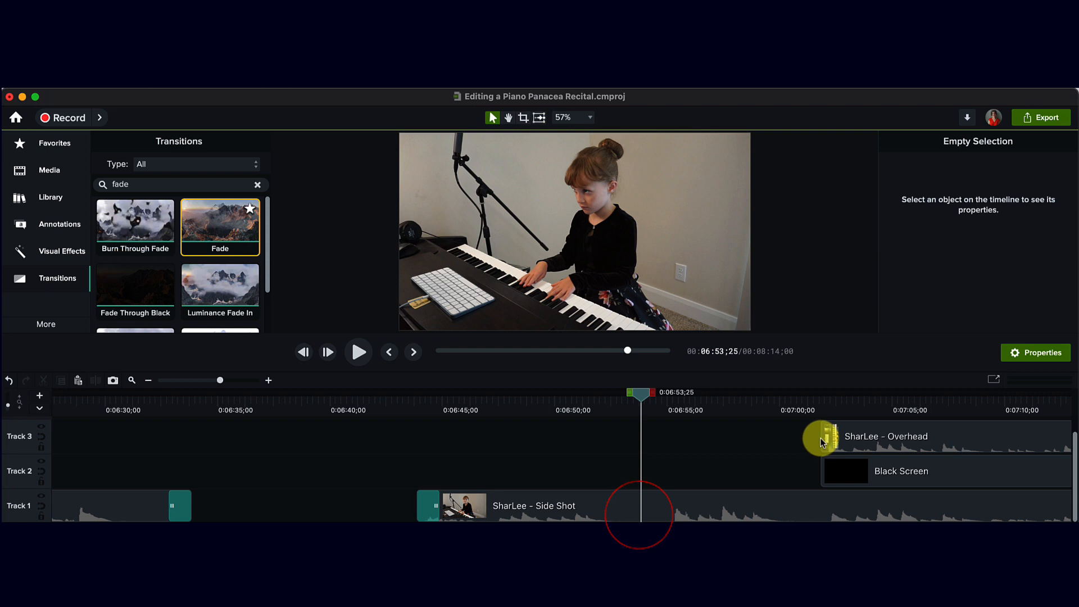
# Extend the starts of the overhead clip and the black screen back to the playhead at 0:06:53;25
pyautogui.moveTo(820, 437); pyautogui.dragTo(646, 448)
pyautogui.moveTo(822, 467); pyautogui.dragTo(644, 466)
pyautogui.click(636, 507)
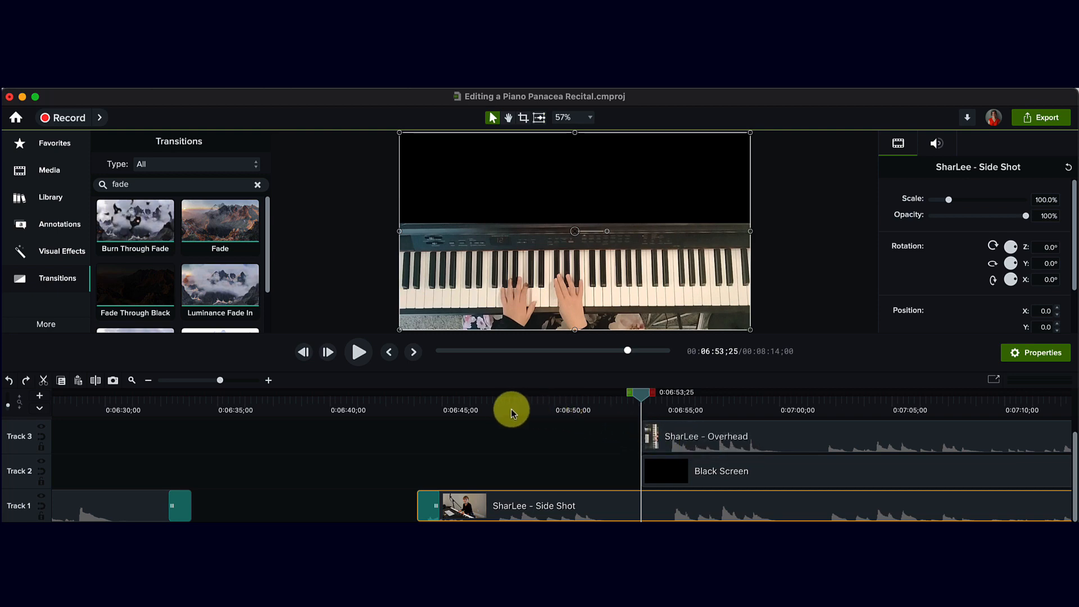
# Play back the section around 0:06:53;25 to review the switch from the side shot to the overhead angle
pyautogui.click(487, 404)
pyautogui.press('space')
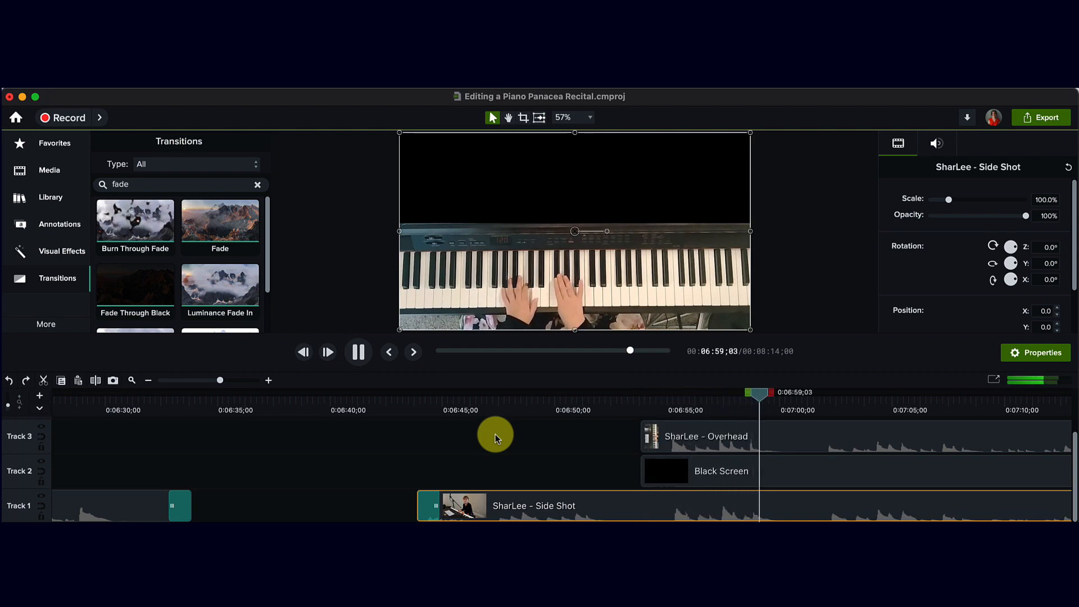
pyautogui.press('space')
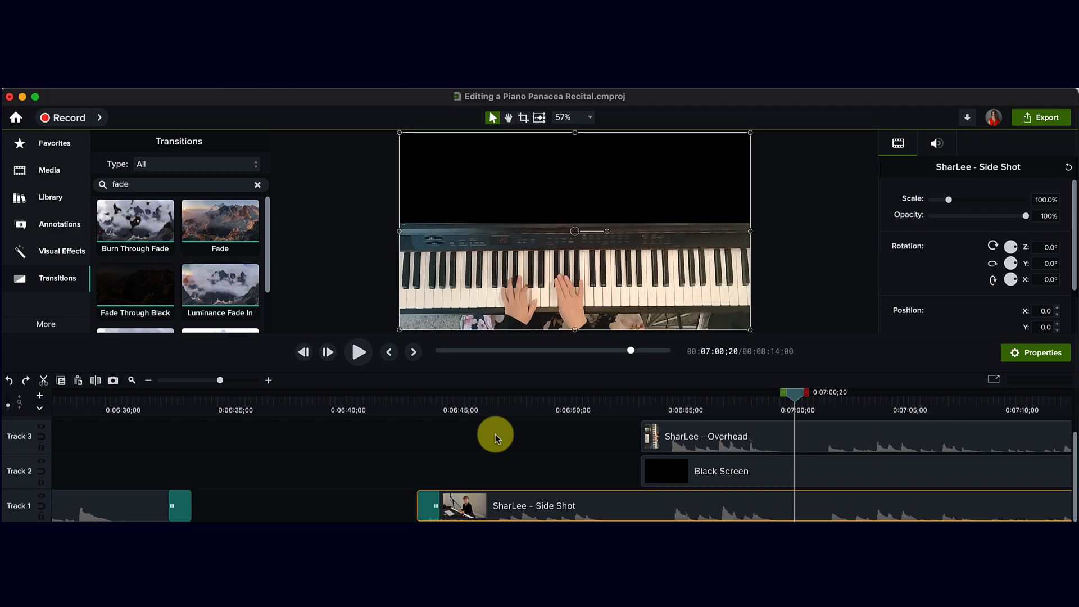
# Play on to the next pause in the music and split the overhead clip and black screen together at 0:07:01;08
pyautogui.click(598, 403)
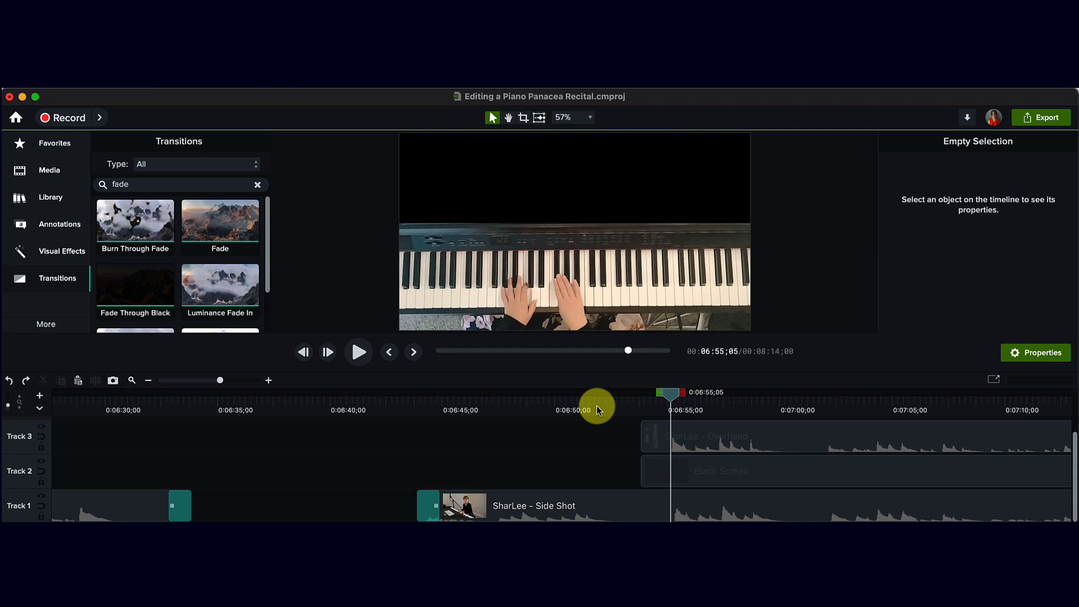
pyautogui.press('space')
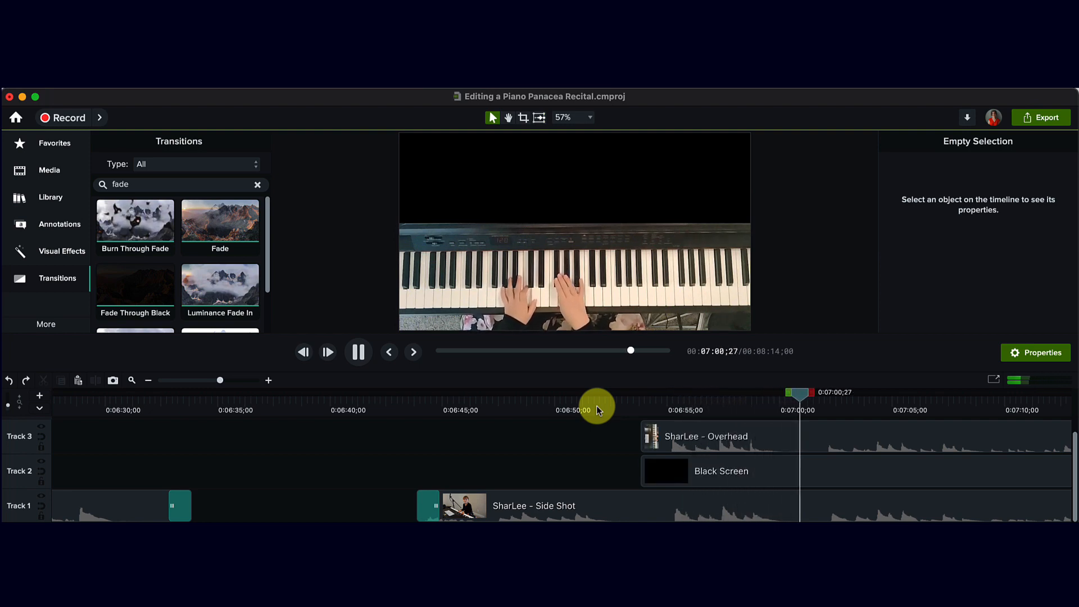
pyautogui.press('space')
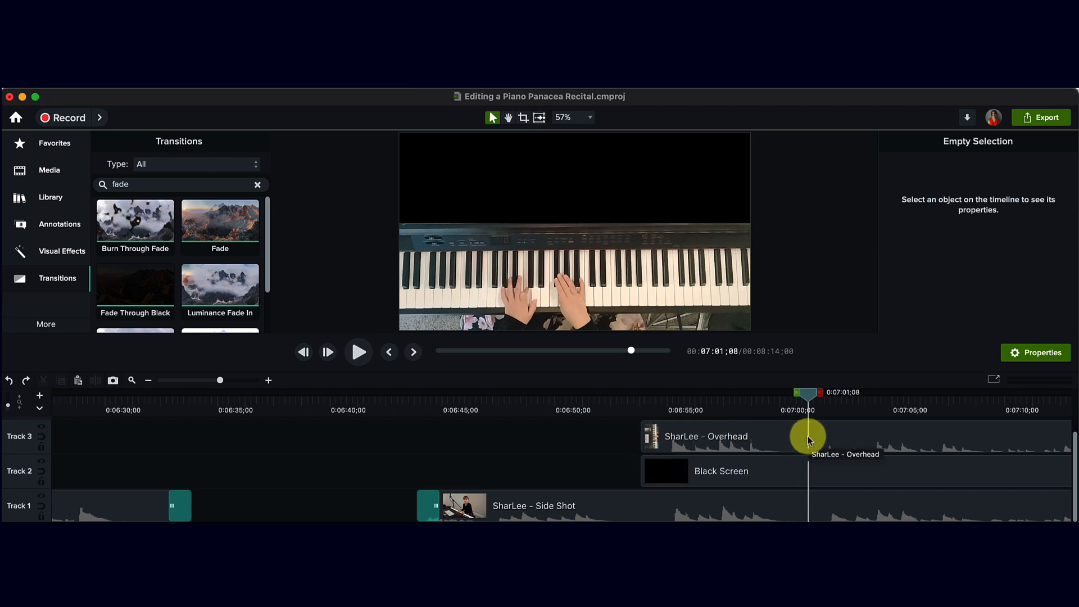
pyautogui.click(643, 438)
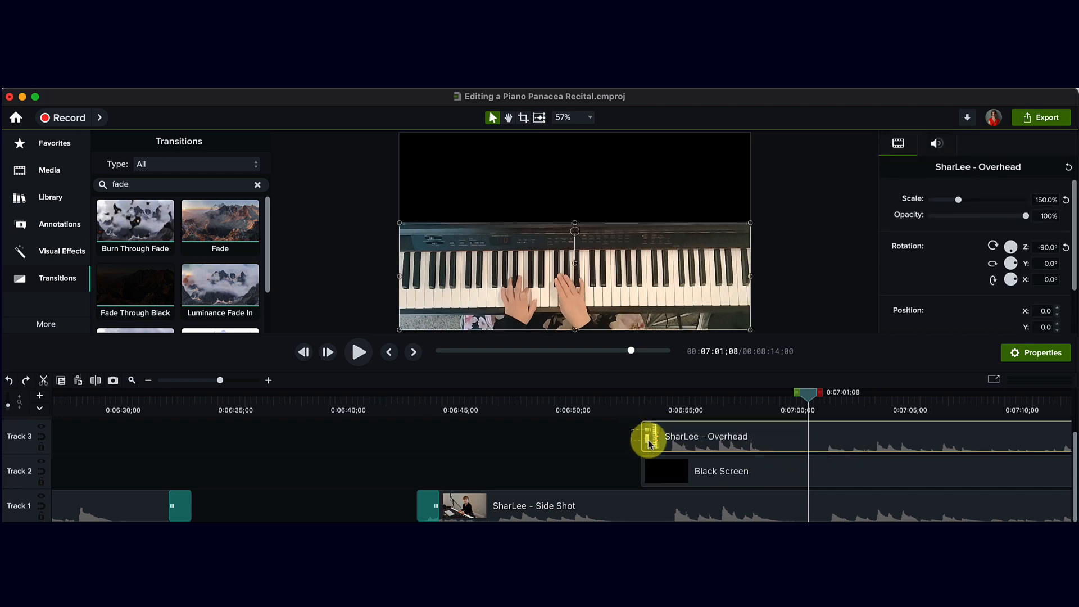
pyautogui.moveTo(649, 441); pyautogui.dragTo(700, 466)
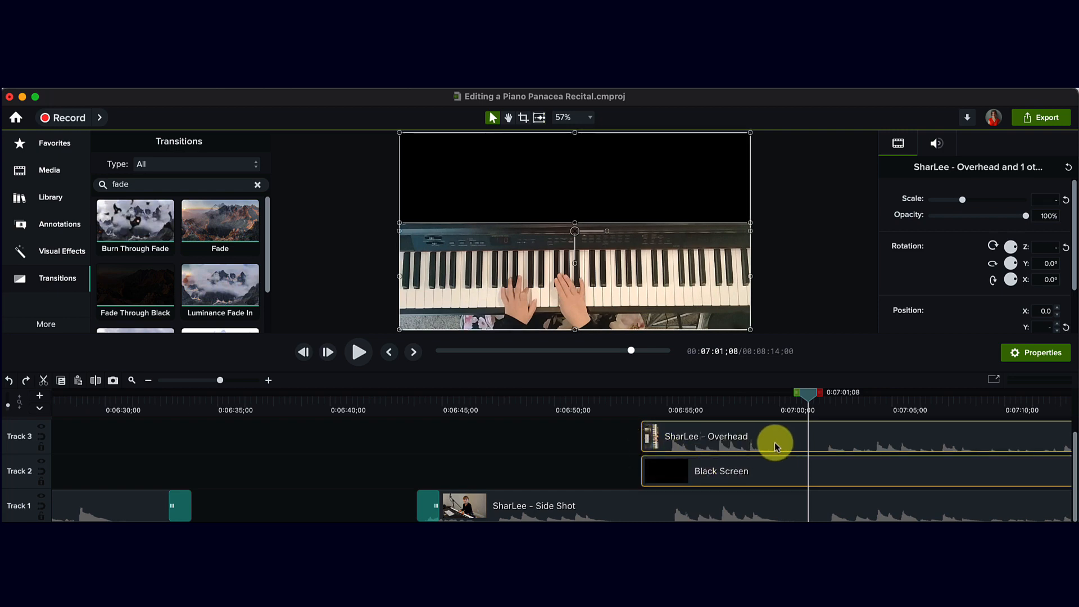
pyautogui.press('s')
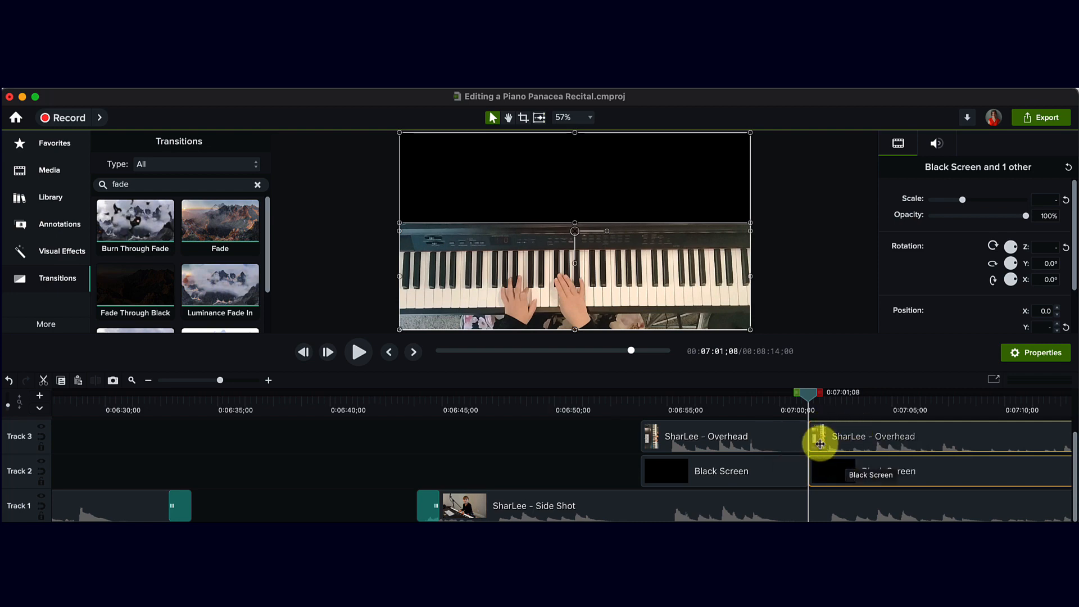
# Trim the starts of the second overhead and black screen segments together to about 0:07:15, at the next pause in the side shot's waveform
pyautogui.moveTo(809, 436); pyautogui.dragTo(1054, 416)
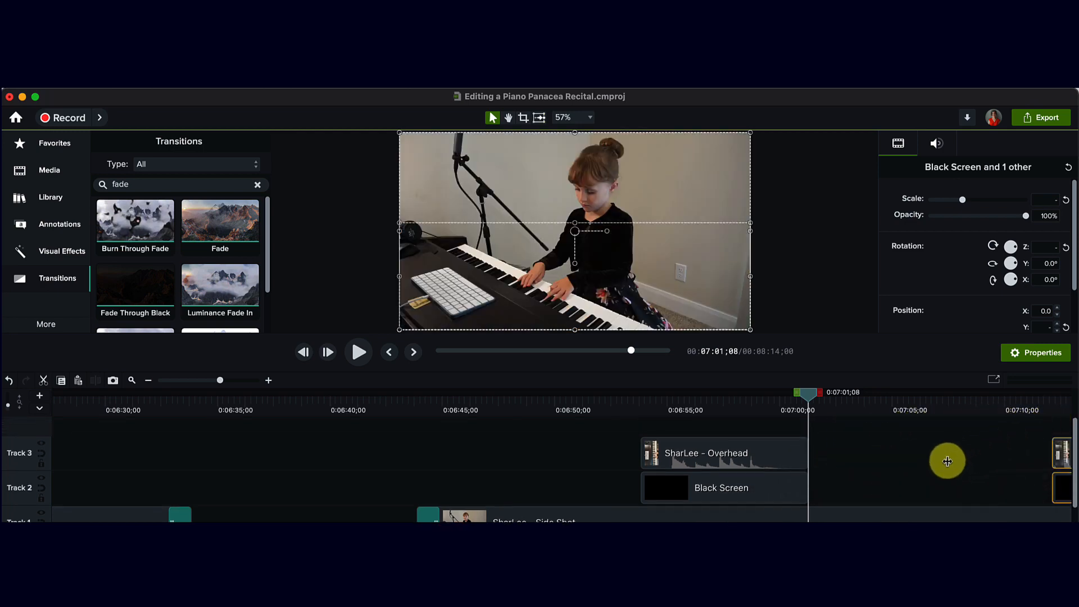
pyautogui.hscroll(3, 899, 463)
pyautogui.scroll(-1, 897, 462)
pyautogui.hscroll(3, 863, 465)
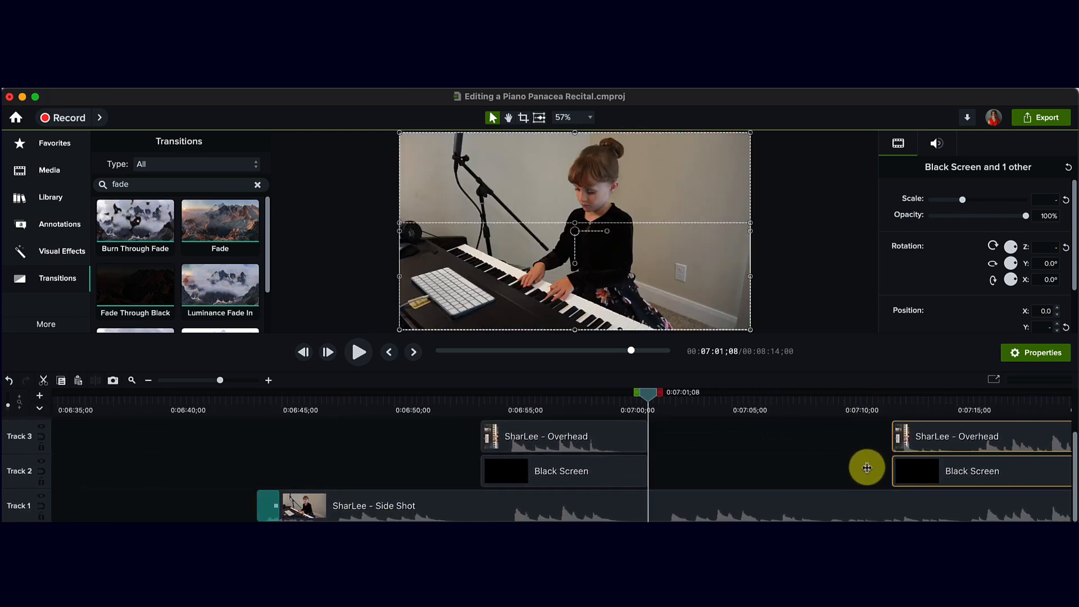
pyautogui.moveTo(819, 466); pyautogui.dragTo(902, 470)
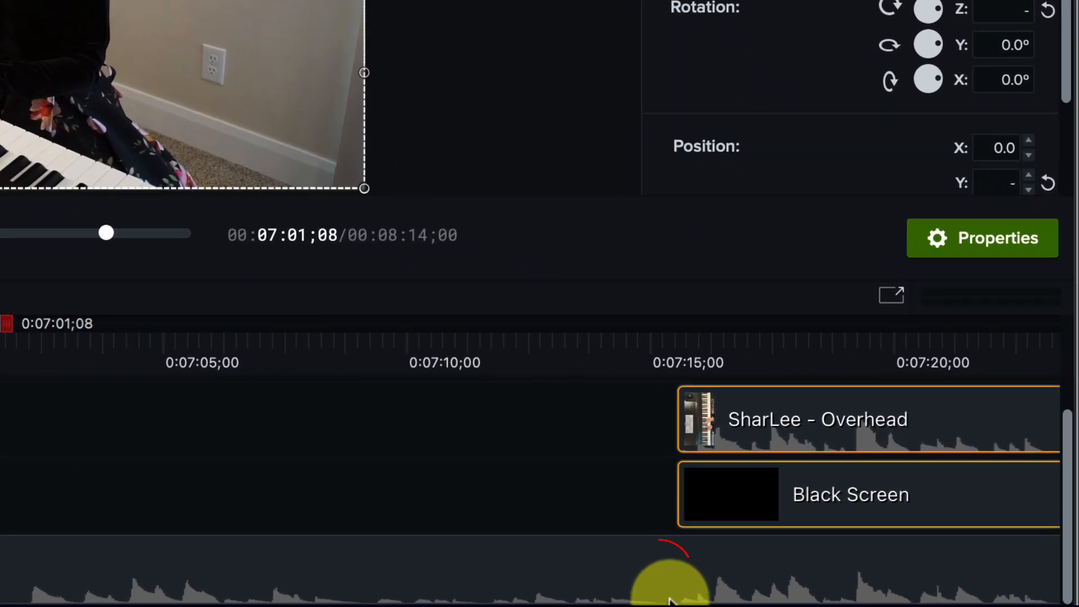
pyautogui.scroll(-1, 670, 599)
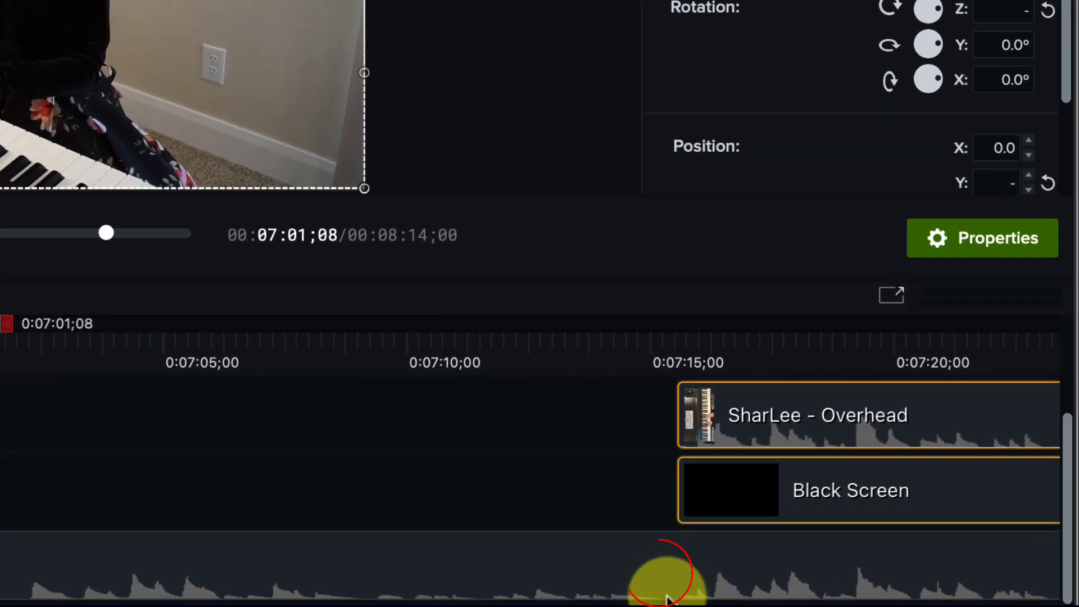
pyautogui.hscroll(1, 667, 598)
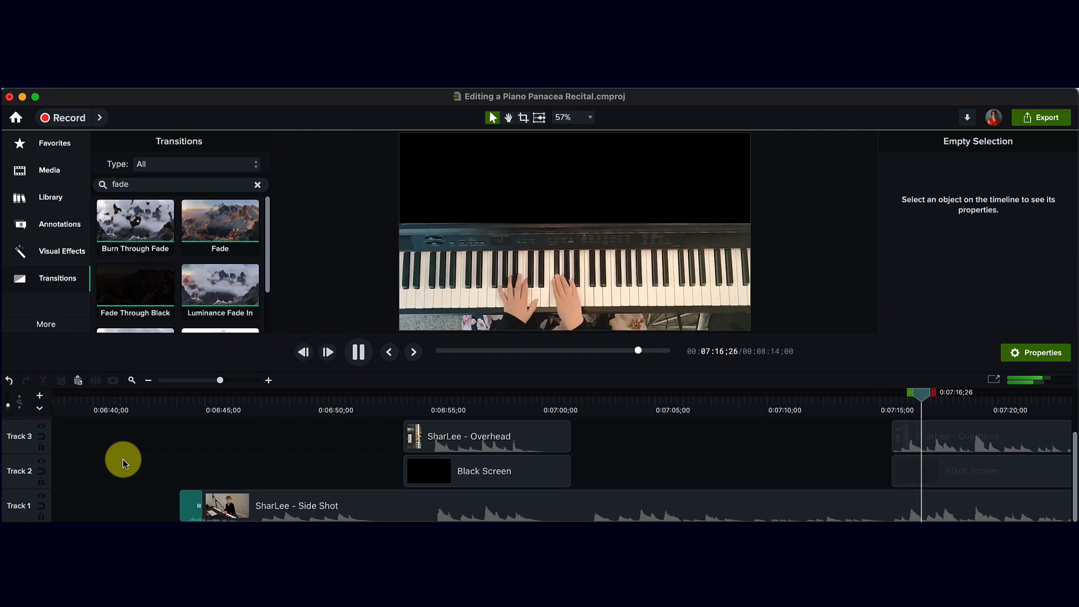
# Stop the playback of the angle switches and return the playhead to 0:06:54;25 within the first overhead segment
pyautogui.press('space')
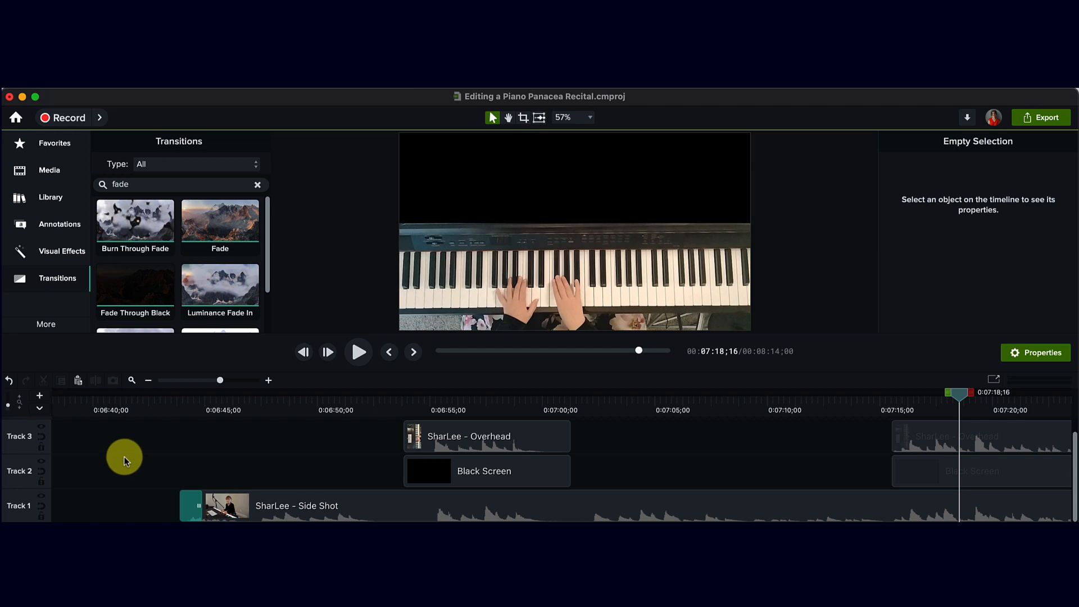
pyautogui.click(461, 409)
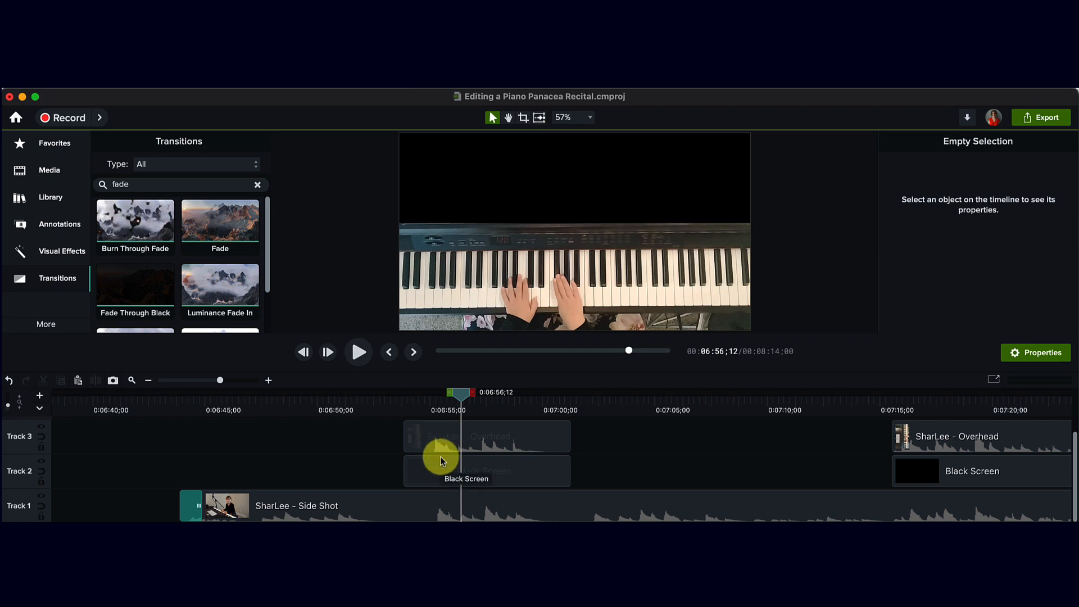
pyautogui.click(426, 405)
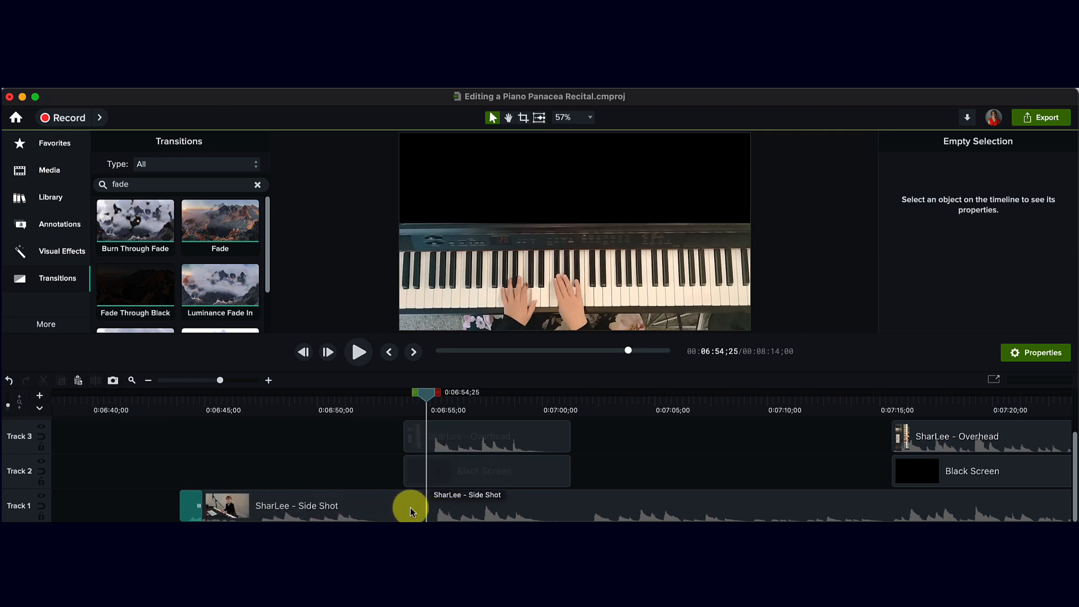
# Silence the audio of the first overhead segment, and restore it
pyautogui.keyDown('ctrl'); pyautogui.click(471, 442); pyautogui.keyUp('ctrl')
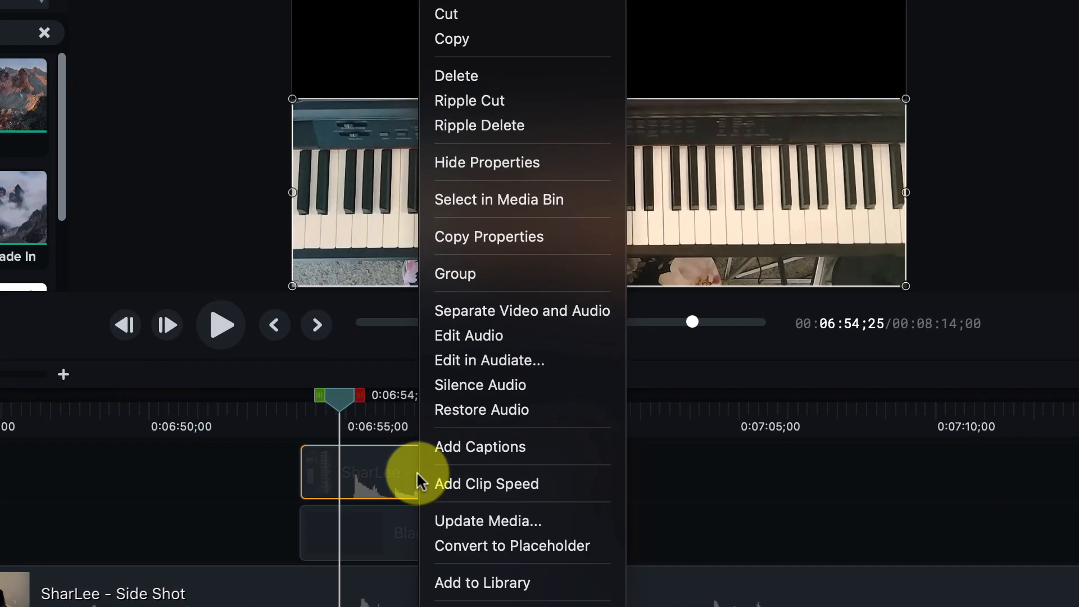
pyautogui.click(454, 386)
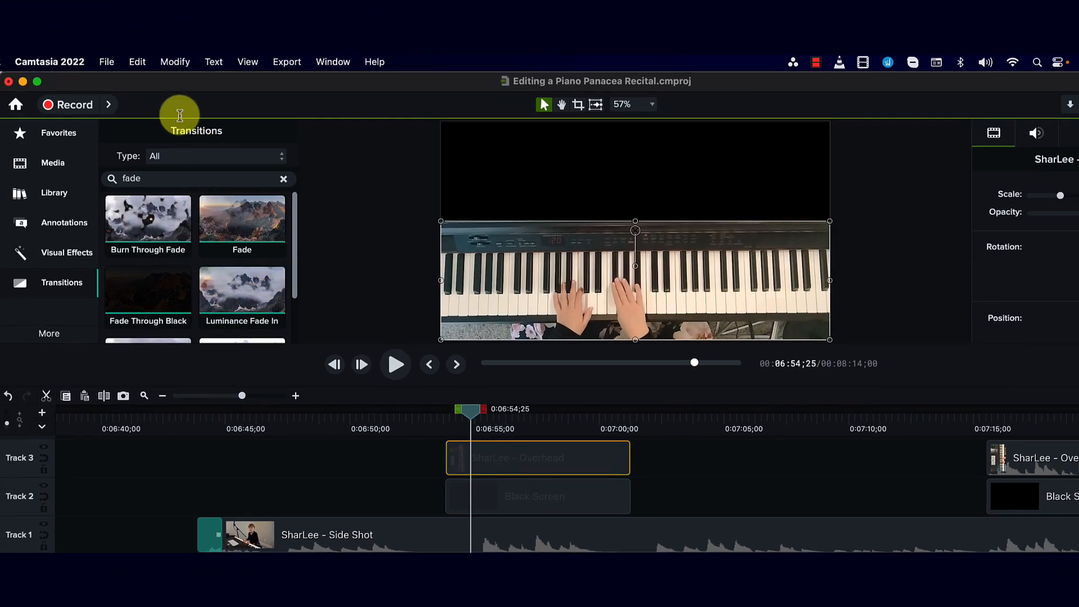
pyautogui.click(137, 63)
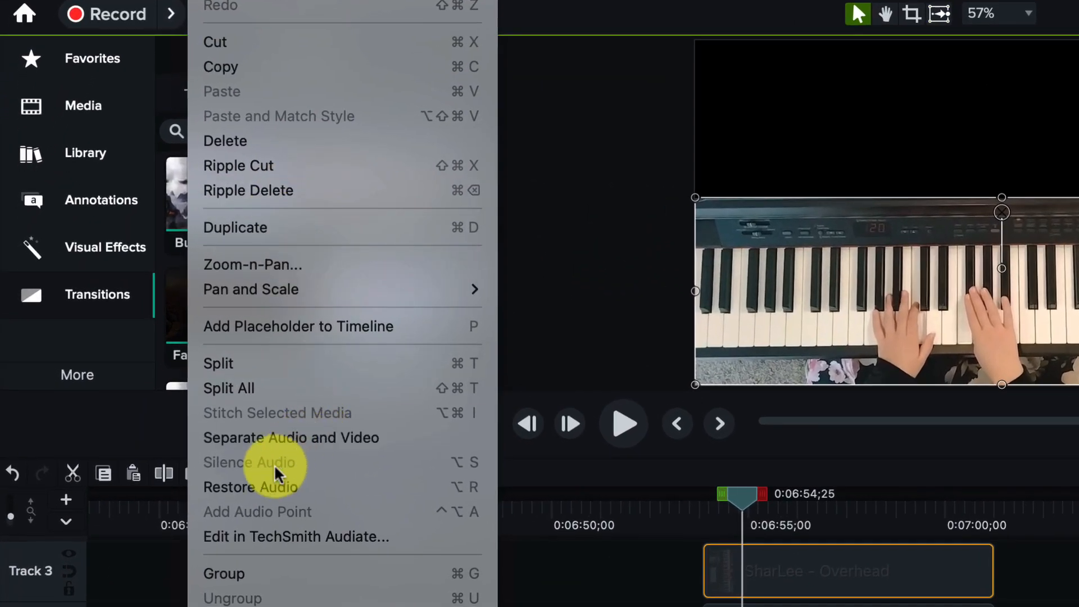
pyautogui.click(224, 488)
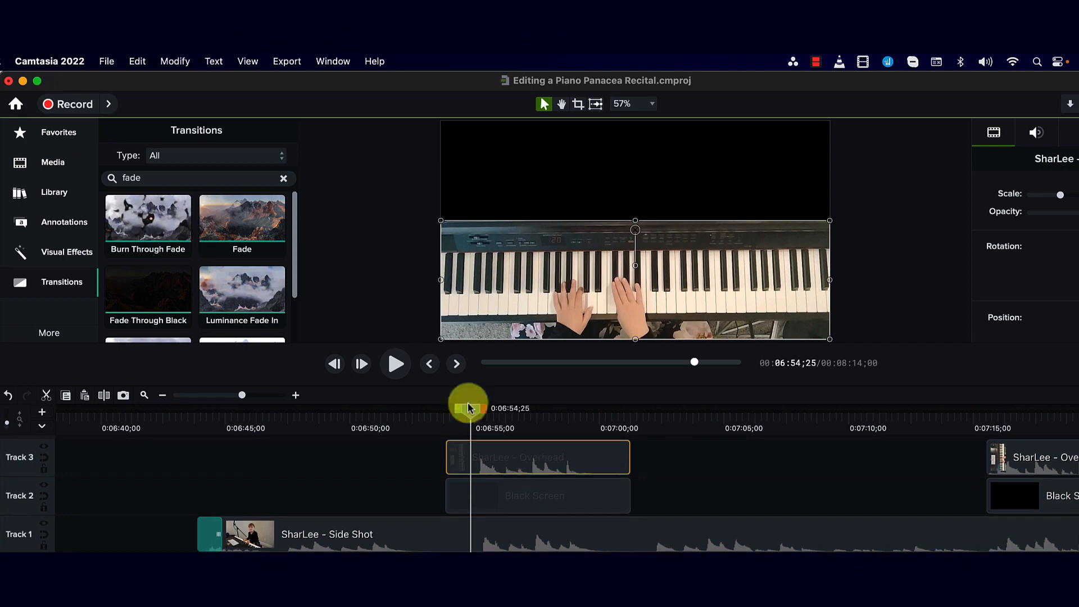
# Silence the audio of the first overhead segment and play back the angle switch from 0:06:53;06
pyautogui.click(136, 62)
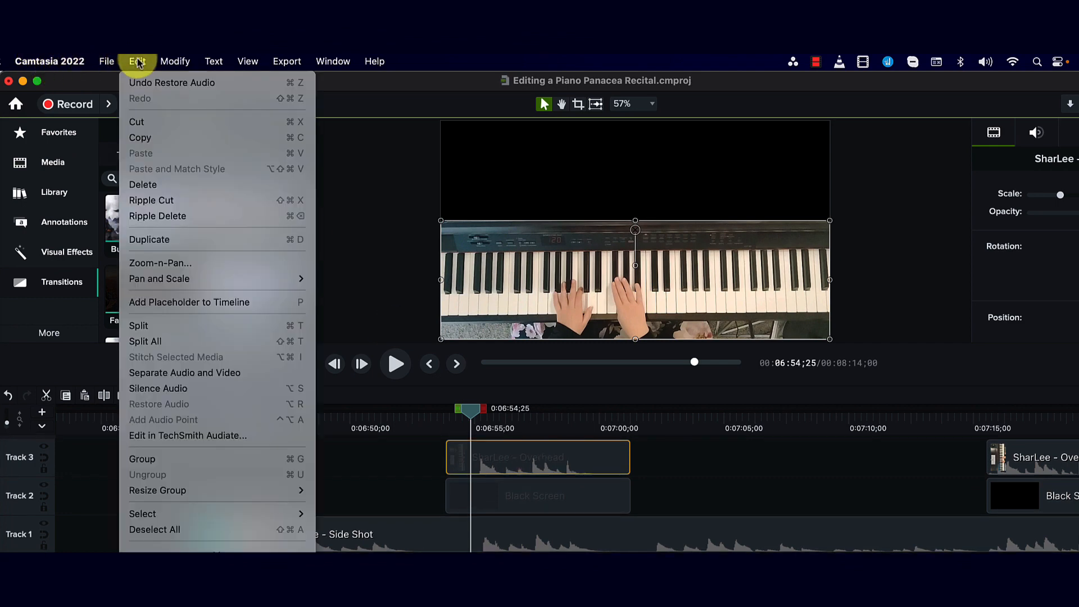
pyautogui.click(139, 390)
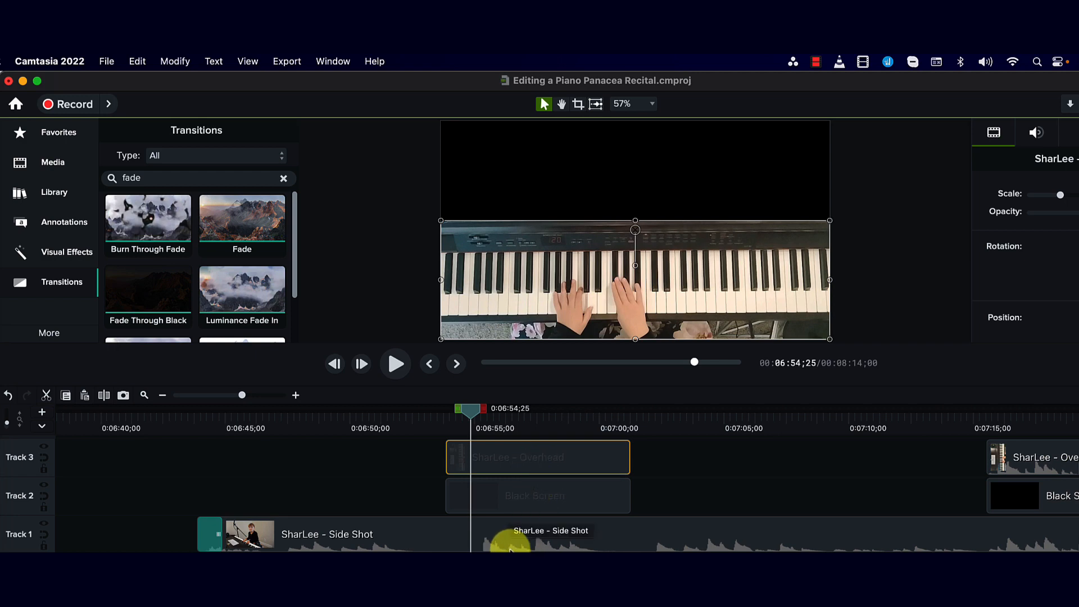
pyautogui.click(430, 423)
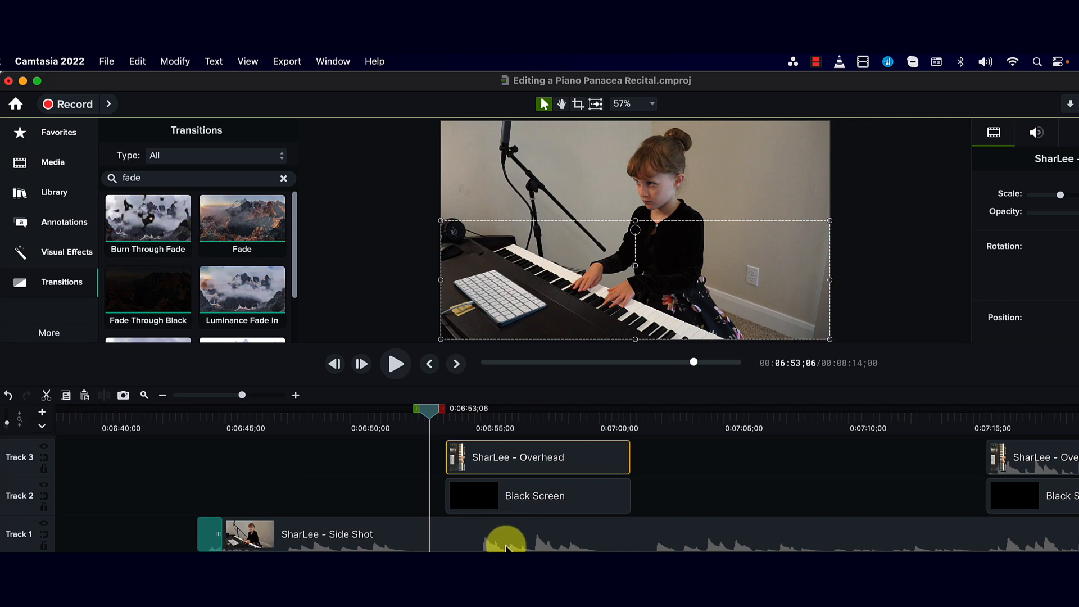
pyautogui.press('space')
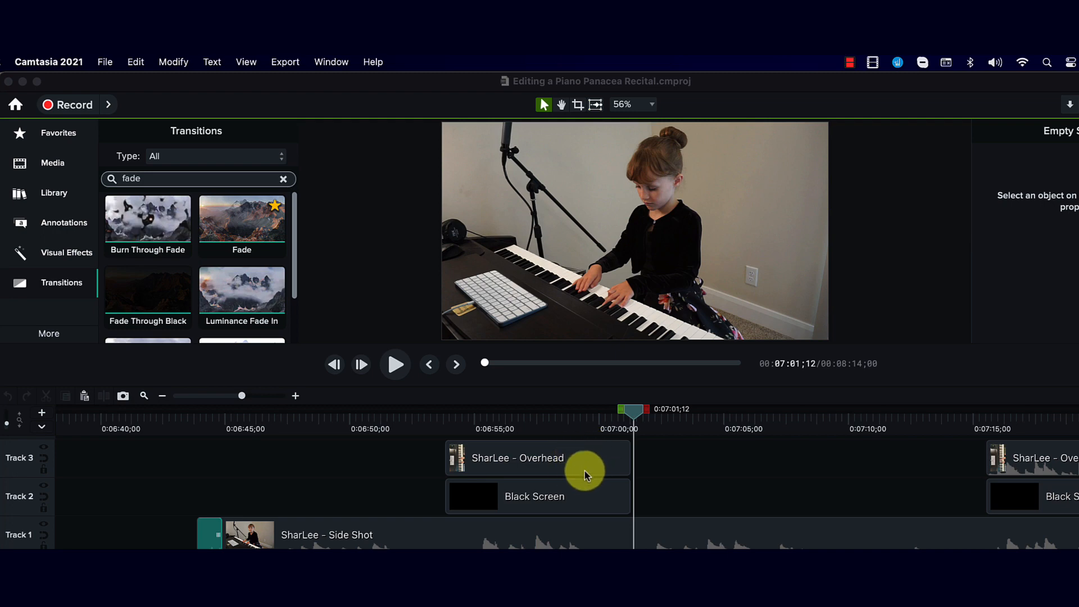
# Separate the video and audio of the second overhead segment, which starts at about 0:07:15
pyautogui.moveTo(633, 410); pyautogui.dragTo(552, 428)
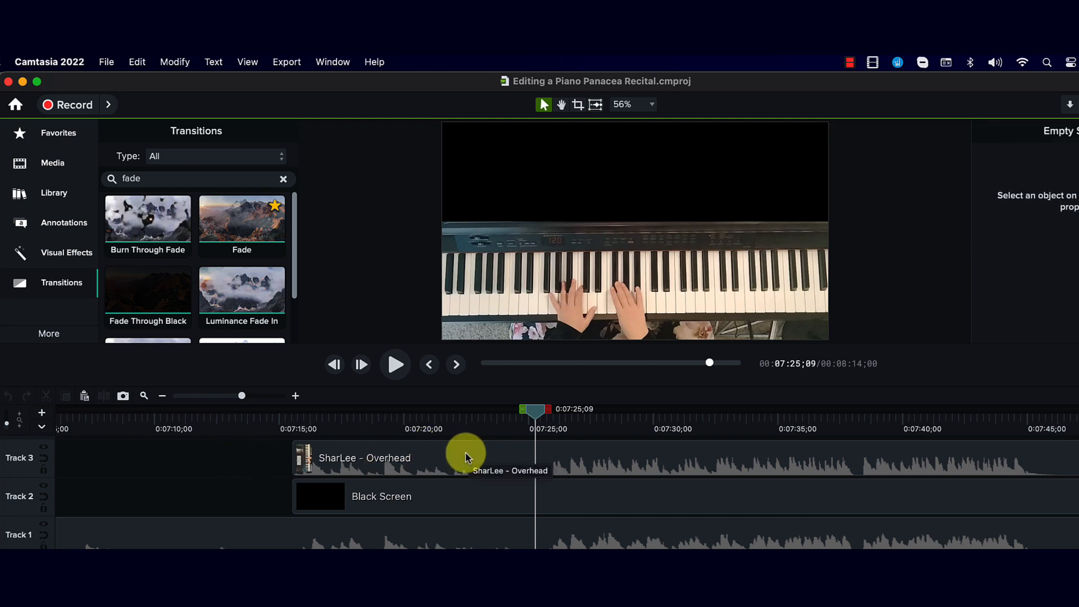
pyautogui.click(466, 456)
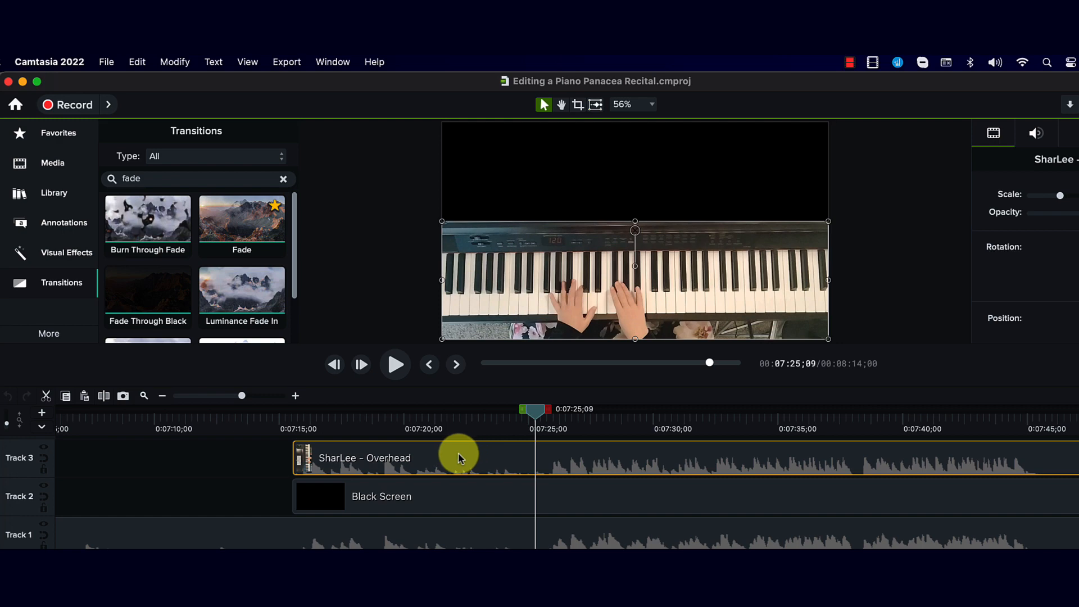
pyautogui.rightClick(459, 458)
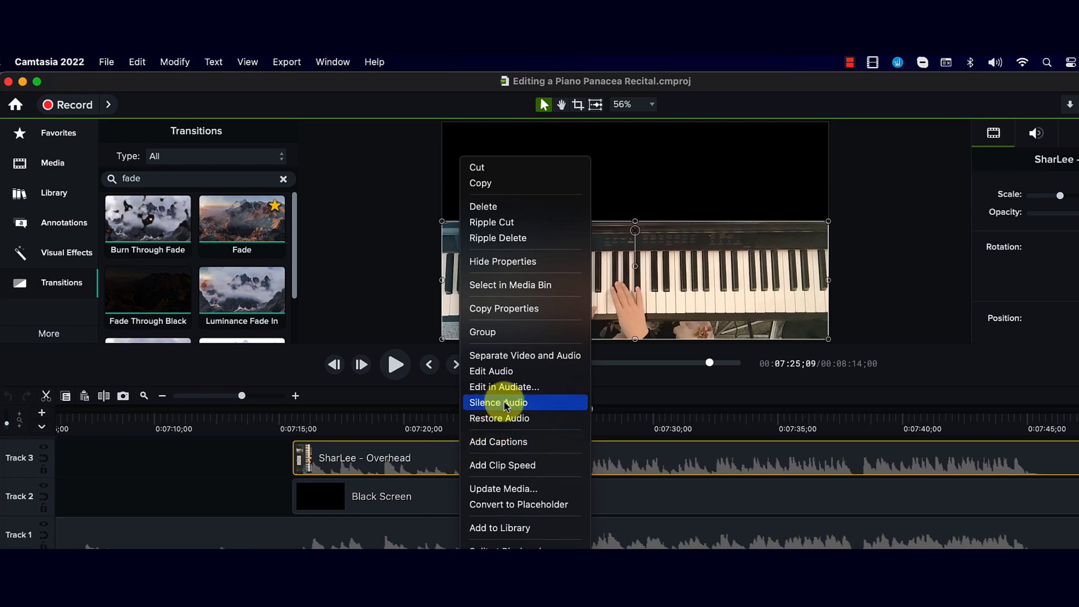
pyautogui.click(515, 359)
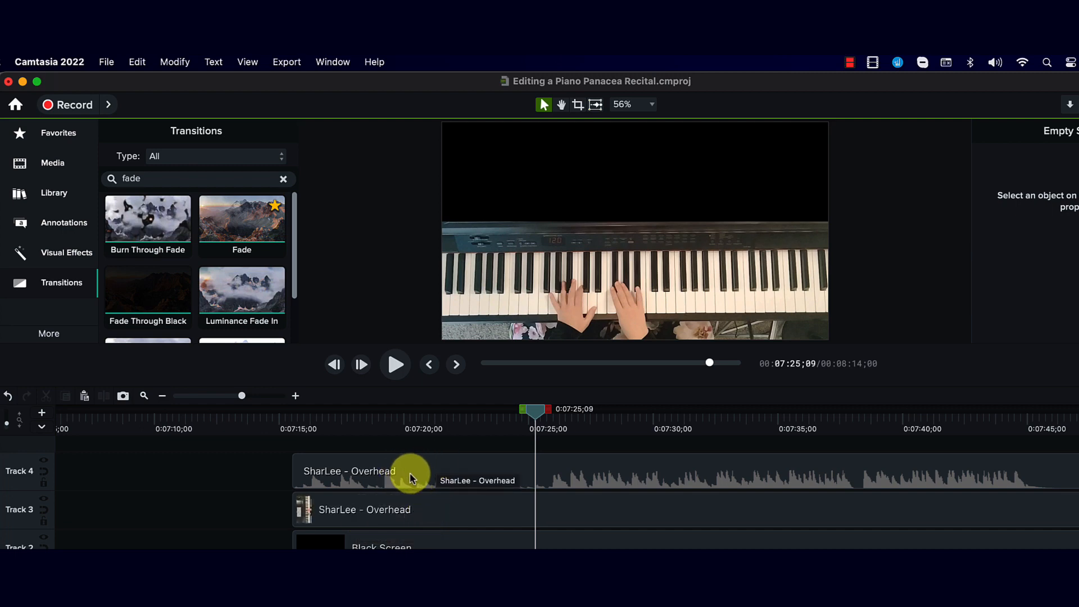
# Select the separated overhead audio clip on Track 4 and bring up the editing commands available for it
pyautogui.scroll(1, 408, 470)
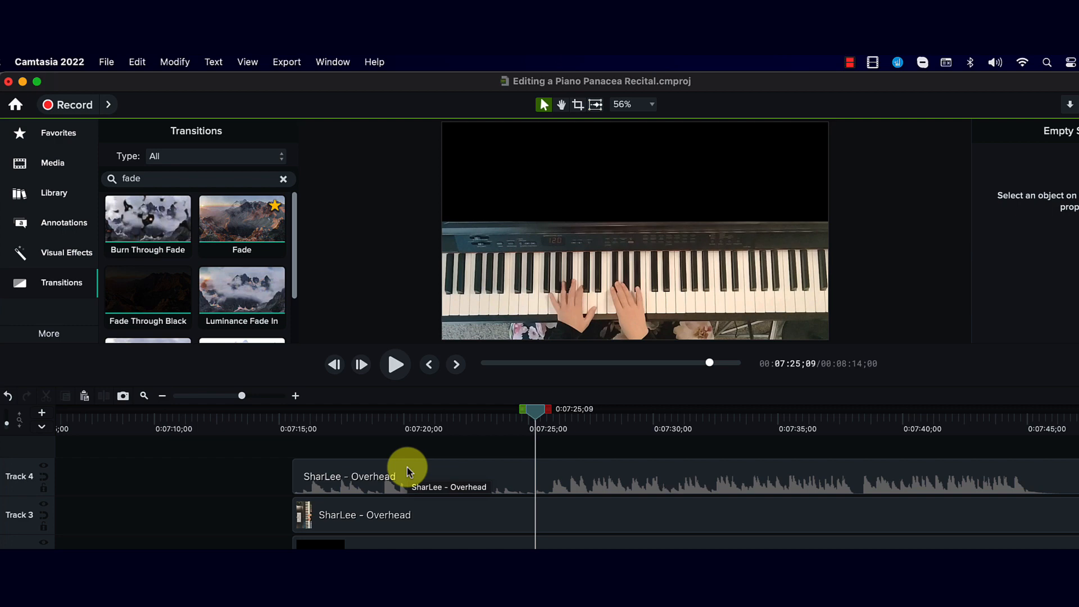
pyautogui.click(433, 470)
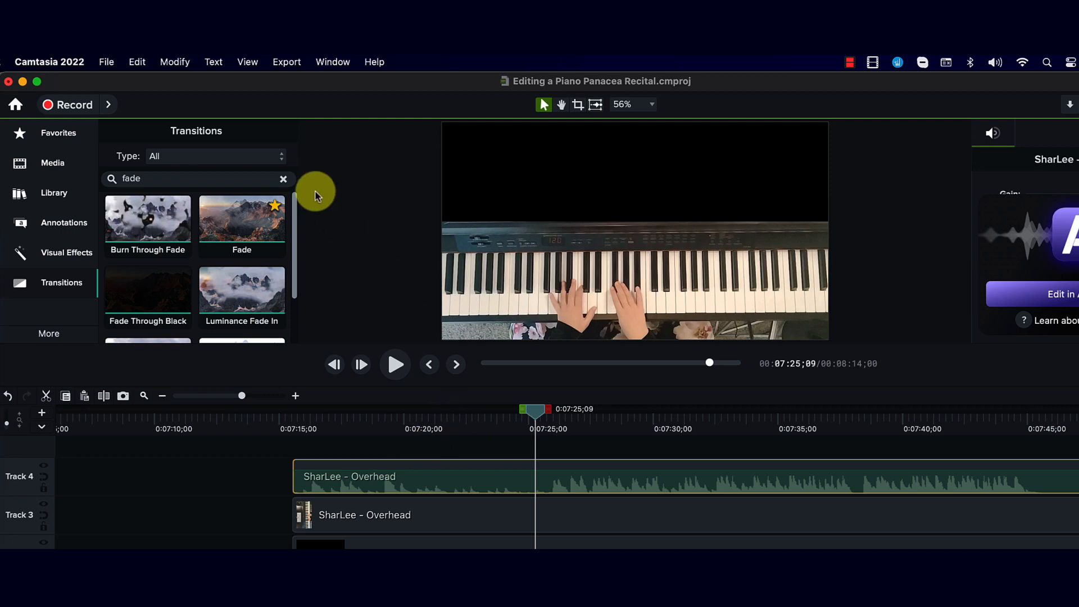
pyautogui.click(136, 68)
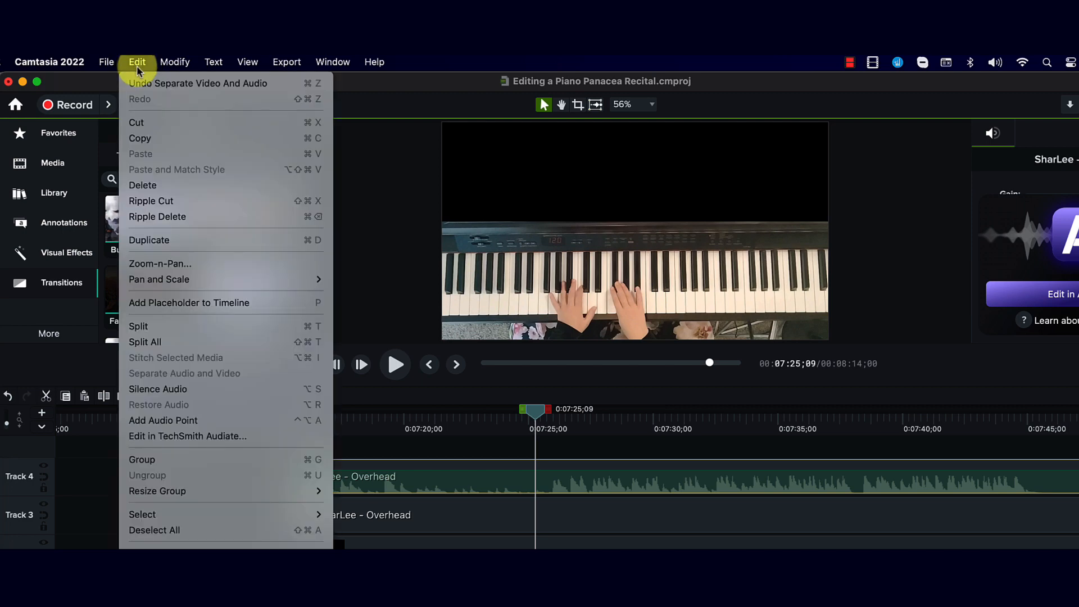